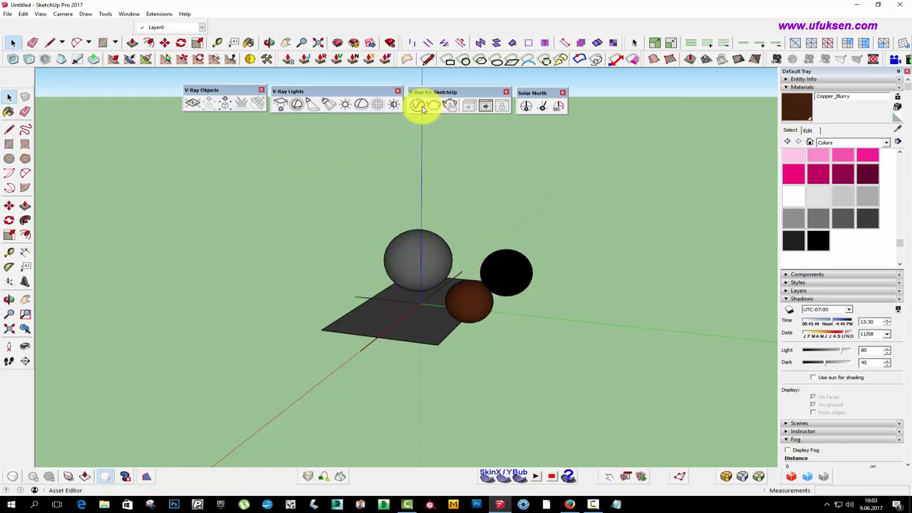
# Open the V-Ray Asset Editor and draw a rectangle light beside the spheres
pyautogui.click(421, 107)
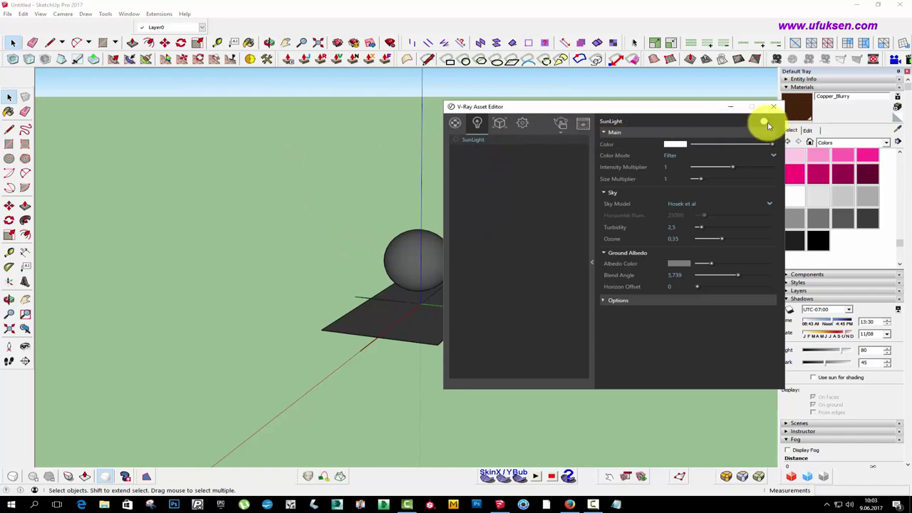
pyautogui.moveTo(591, 107); pyautogui.dragTo(733, 97)
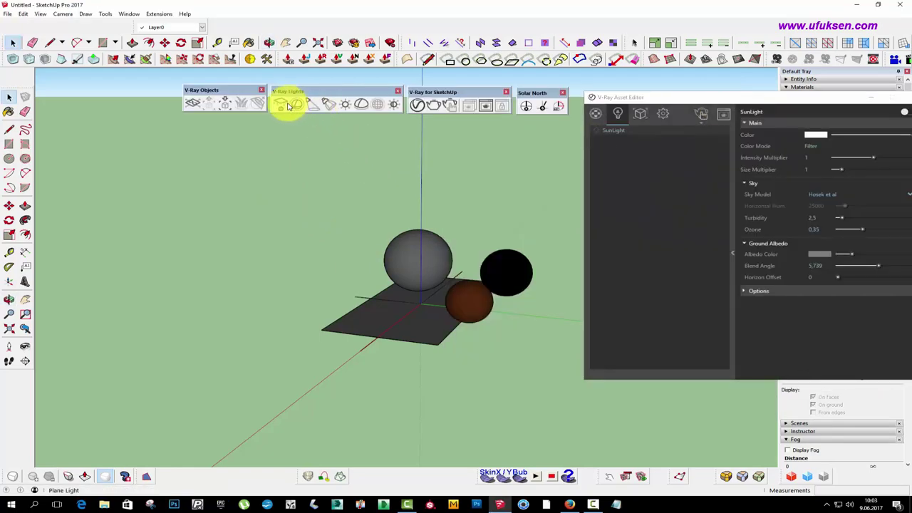
pyautogui.click(285, 104)
pyautogui.click(302, 246)
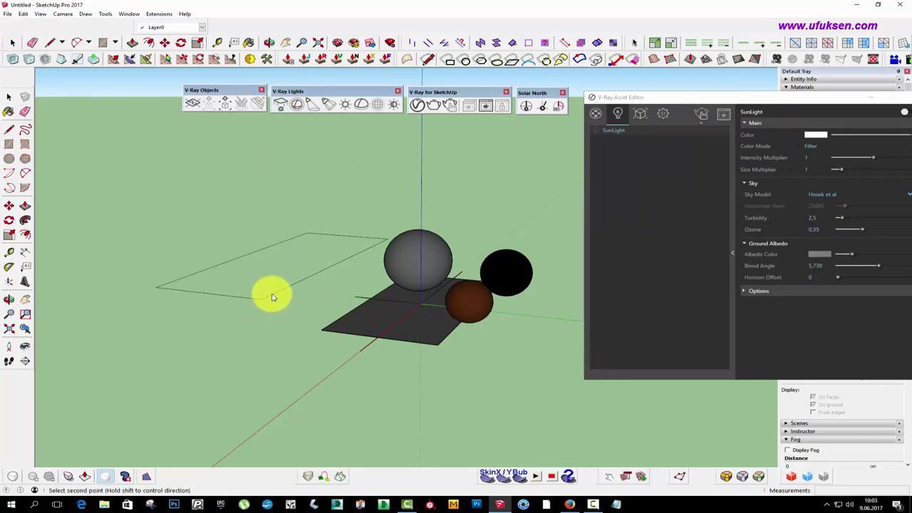
pyautogui.click(380, 257)
# Inspect the new light plane from several angles and expand its Options in the Asset Editor
pyautogui.moveTo(380, 257)
pyautogui.mouseDown(button='middle')
pyautogui.moveTo(345, 320)
pyautogui.moveTo(400, 204)
pyautogui.mouseUp(button='middle')
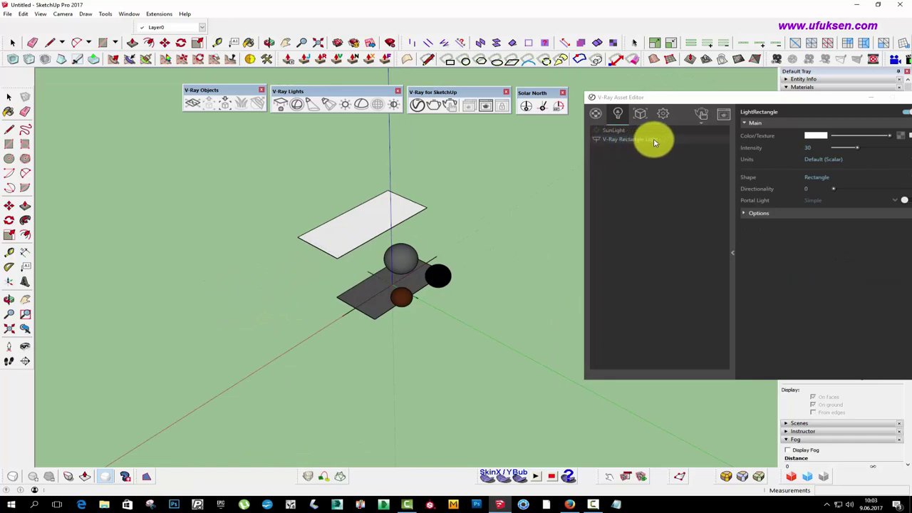
pyautogui.moveTo(310, 240)
pyautogui.mouseDown(button='middle')
pyautogui.moveTo(468, 330)
pyautogui.moveTo(306, 264)
pyautogui.mouseUp(button='middle')
pyautogui.scroll(3, 287, 301)
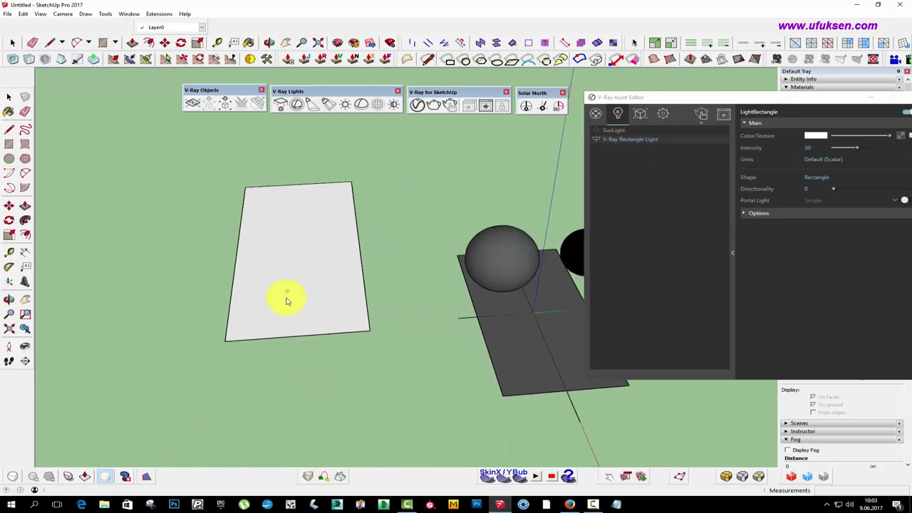
pyautogui.moveTo(287, 301)
pyautogui.mouseDown(button='middle')
pyautogui.moveTo(365, 208)
pyautogui.moveTo(204, 402)
pyautogui.moveTo(249, 354)
pyautogui.moveTo(268, 301)
pyautogui.moveTo(245, 293)
pyautogui.moveTo(302, 266)
pyautogui.mouseUp(button='middle')
pyautogui.click(759, 213)
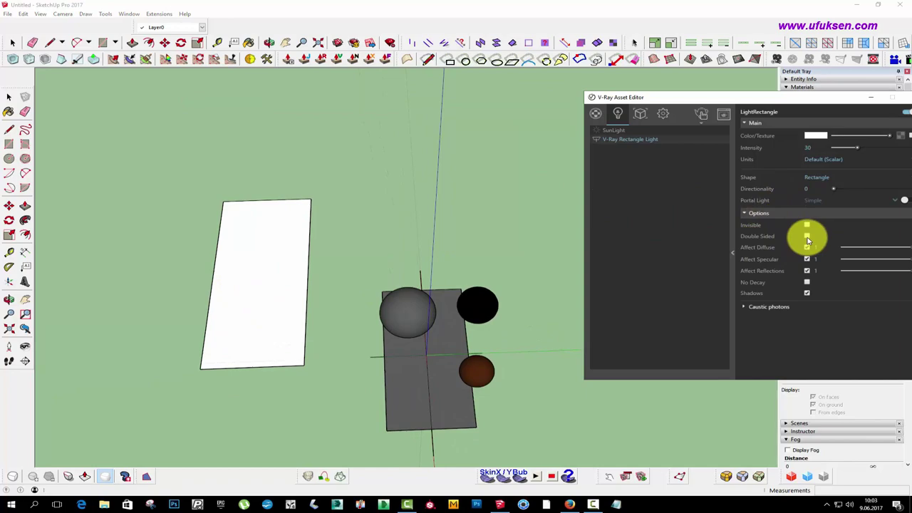
pyautogui.moveTo(452, 202)
pyautogui.mouseDown(button='middle')
pyautogui.moveTo(418, 187)
pyautogui.moveTo(479, 106)
pyautogui.mouseUp(button='middle')
pyautogui.click(8, 97)
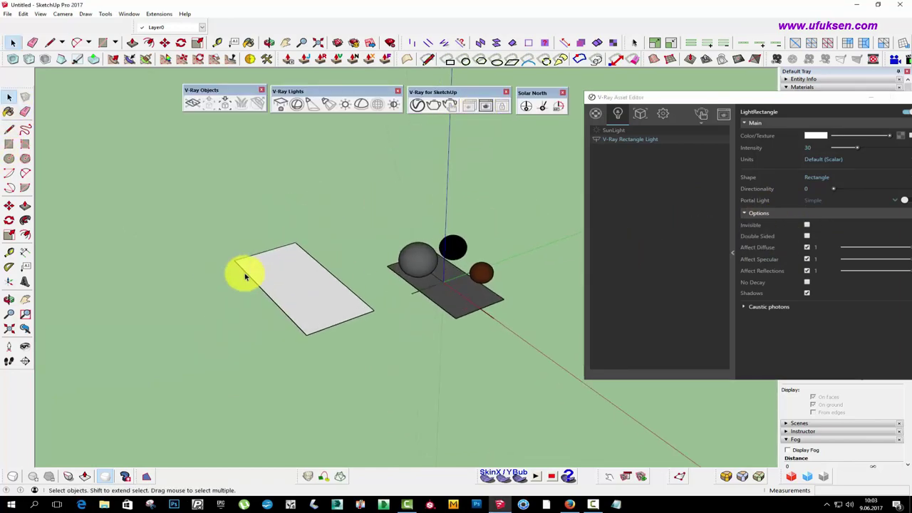
# Scale the white light plane down to half its size
pyautogui.click(269, 269)
pyautogui.click(9, 235)
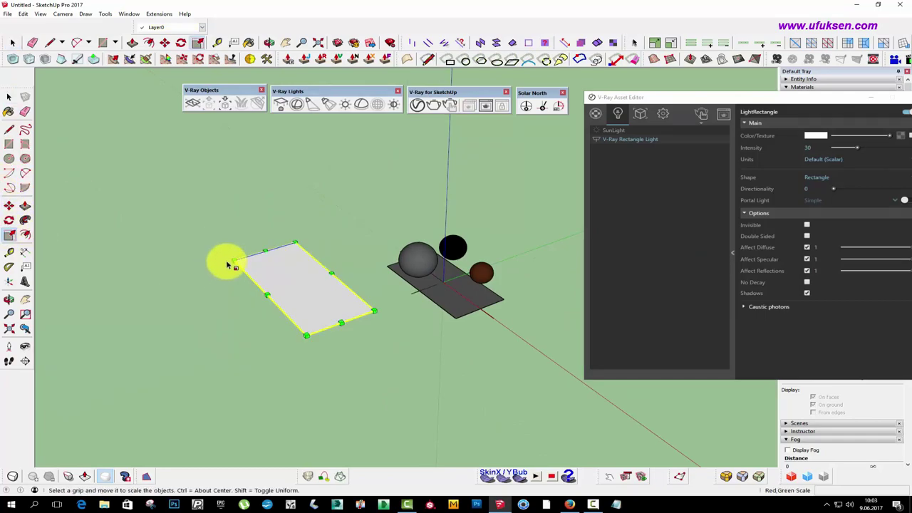
pyautogui.moveTo(235, 261)
pyautogui.mouseDown()
pyautogui.moveTo(296, 294)
pyautogui.moveTo(260, 306)
pyautogui.mouseUp()
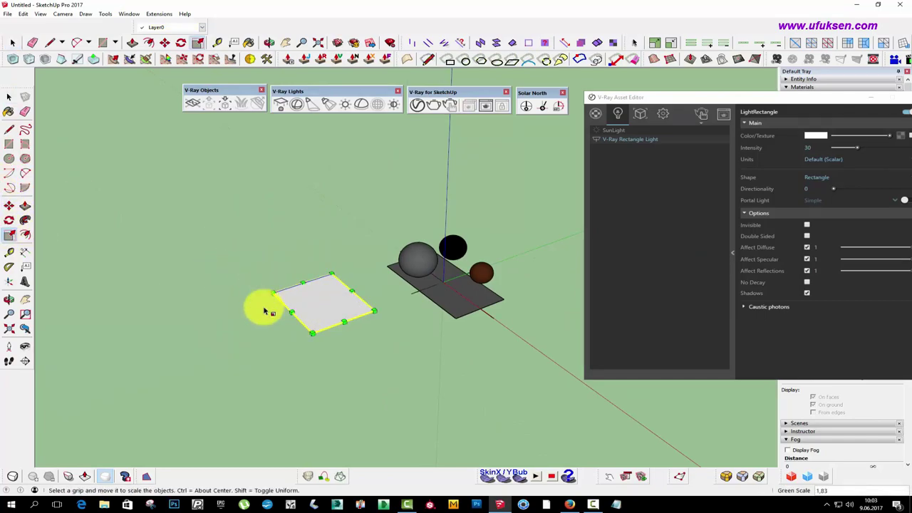
# Tilt the light plane by rotating it about its edge
pyautogui.click(9, 206)
pyautogui.moveTo(316, 306); pyautogui.dragTo(387, 352, button='middle')
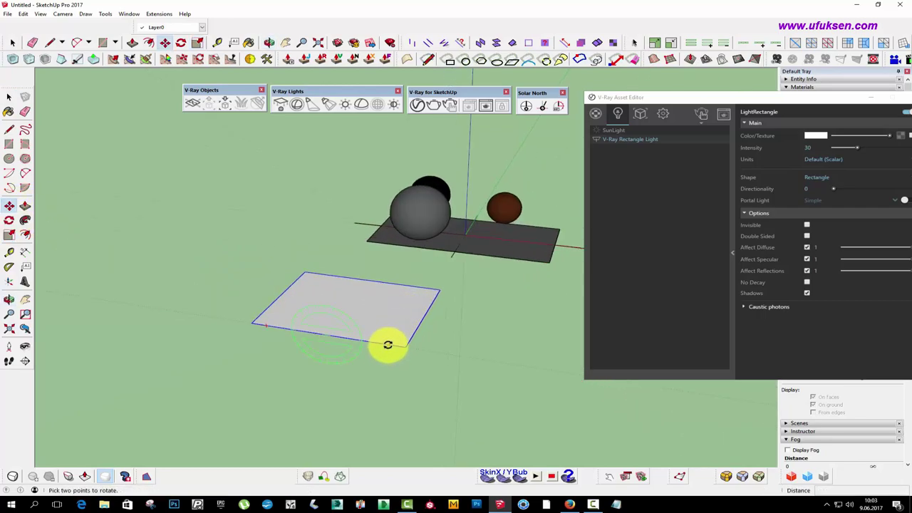
pyautogui.click(370, 362)
pyautogui.click(332, 362)
pyautogui.moveTo(338, 359)
pyautogui.mouseDown(button='middle')
pyautogui.moveTo(118, 338)
pyautogui.moveTo(293, 349)
pyautogui.mouseUp(button='middle')
# Rotate the light plane about its edge until it stands upright
pyautogui.press('m')
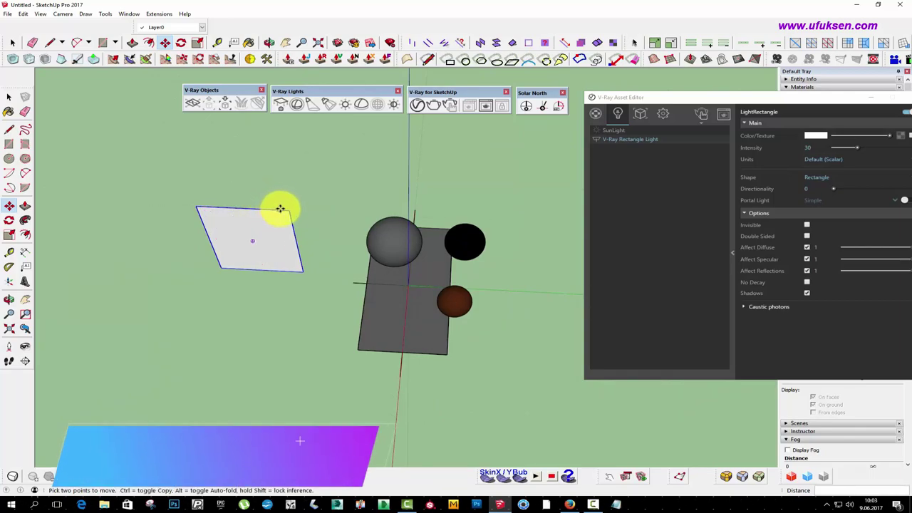
pyautogui.moveTo(278, 204); pyautogui.dragTo(276, 213, button='middle')
pyautogui.scroll(2, 276, 213)
pyautogui.press('q')
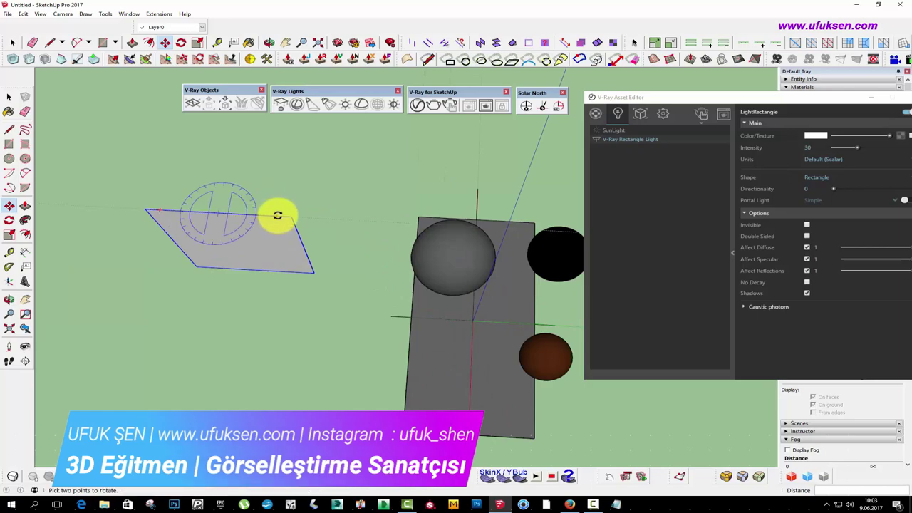
pyautogui.click(278, 213)
pyautogui.click(228, 169)
pyautogui.moveTo(311, 264)
pyautogui.mouseDown(button='middle')
pyautogui.moveTo(301, 193)
pyautogui.moveTo(277, 278)
pyautogui.mouseUp(button='middle')
pyautogui.scroll(-2, 290, 175)
# Move the upright light beside the spheres so it faces them
pyautogui.click(269, 276)
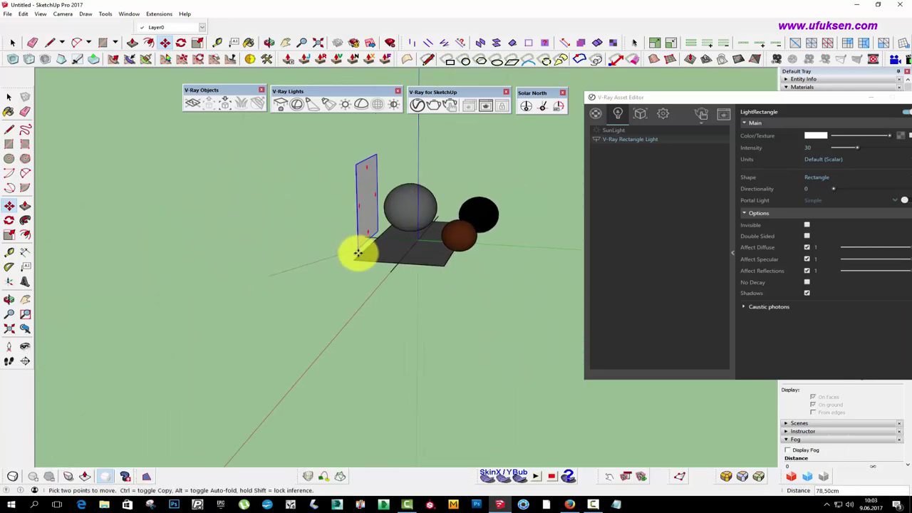
pyautogui.moveTo(242, 232); pyautogui.dragTo(407, 306, button='middle')
pyautogui.moveTo(301, 303); pyautogui.dragTo(141, 212, button='middle')
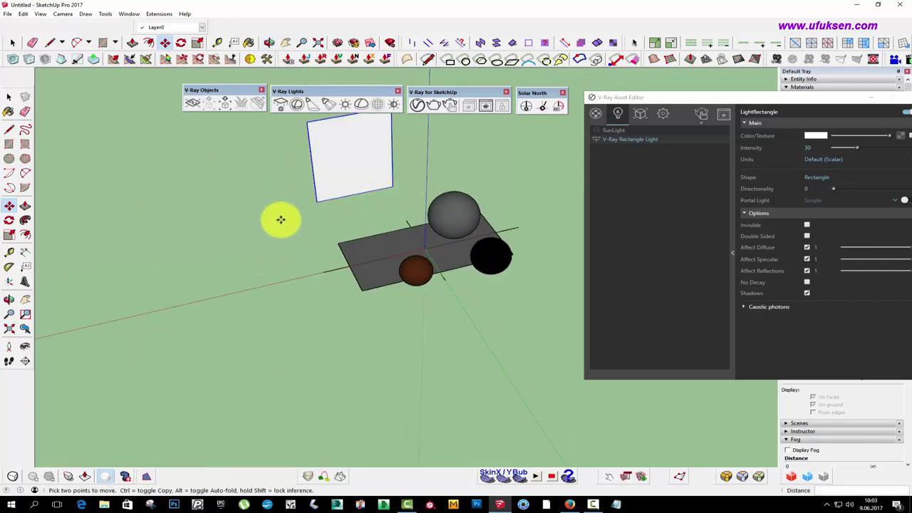
pyautogui.moveTo(141, 213); pyautogui.dragTo(448, 149, button='middle')
pyautogui.scroll(2, 402, 141)
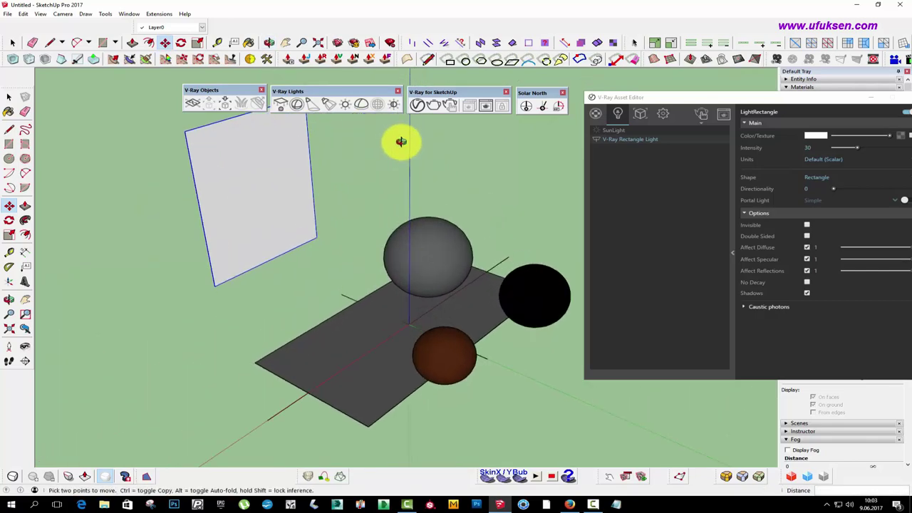
# Render with V-Ray and start Interactive Render, arranging the frame buffer and Asset Editor side by side
pyautogui.click(484, 106)
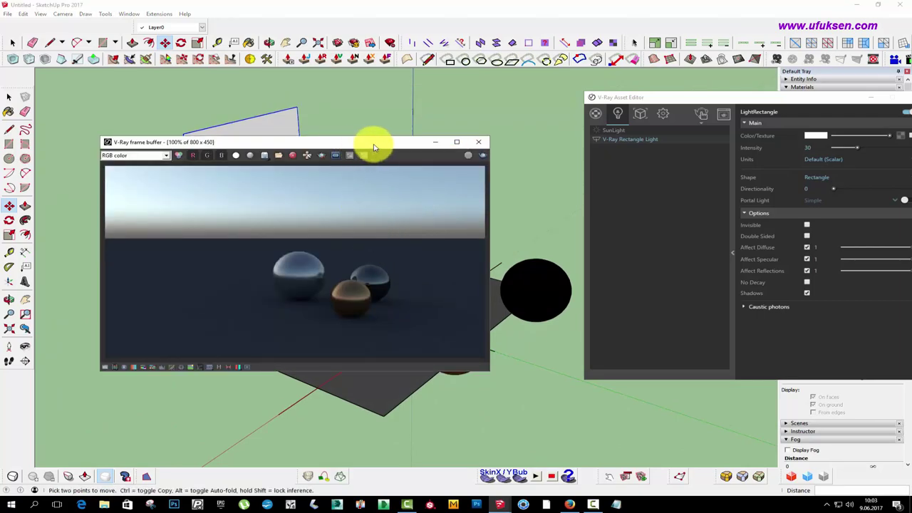
pyautogui.moveTo(371, 141)
pyautogui.mouseDown()
pyautogui.moveTo(561, 92)
pyautogui.moveTo(576, 96)
pyautogui.mouseUp()
pyautogui.moveTo(637, 87); pyautogui.dragTo(544, 88)
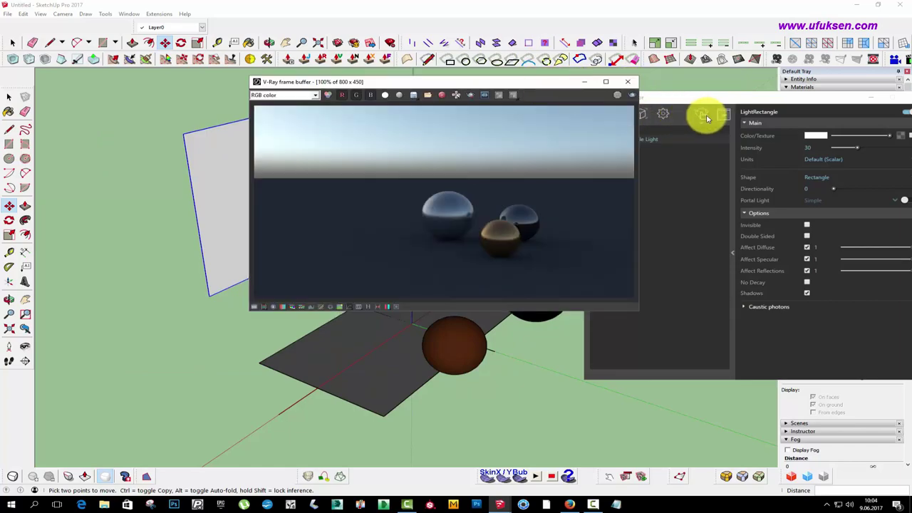
pyautogui.click(708, 118)
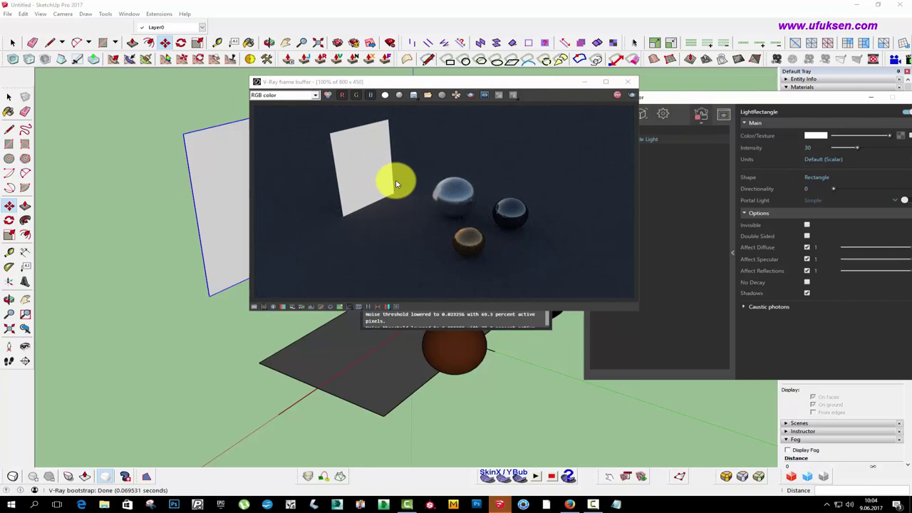
pyautogui.moveTo(682, 96)
pyautogui.mouseDown()
pyautogui.moveTo(651, 100)
pyautogui.moveTo(718, 100)
pyautogui.mouseUp()
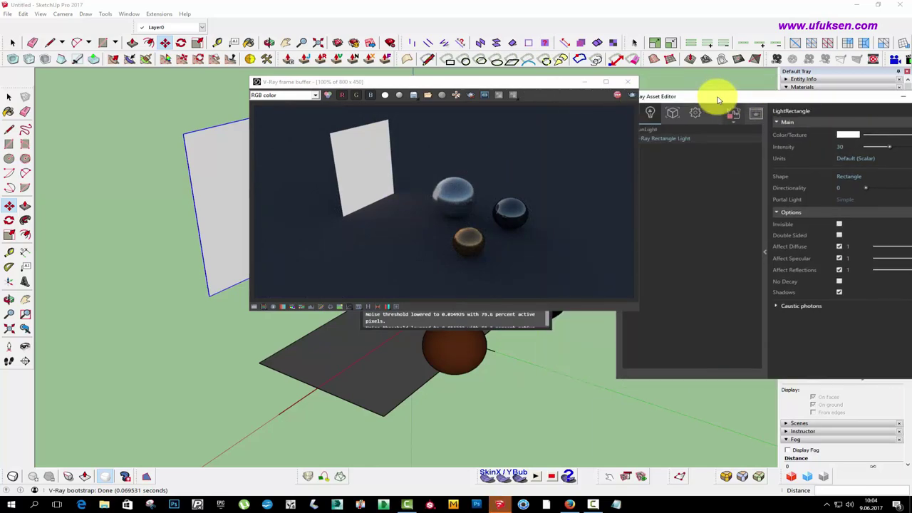
pyautogui.moveTo(534, 86); pyautogui.dragTo(449, 91)
# Turn off the environment background in the V-Ray settings and expand Environment Overrides
pyautogui.click(695, 113)
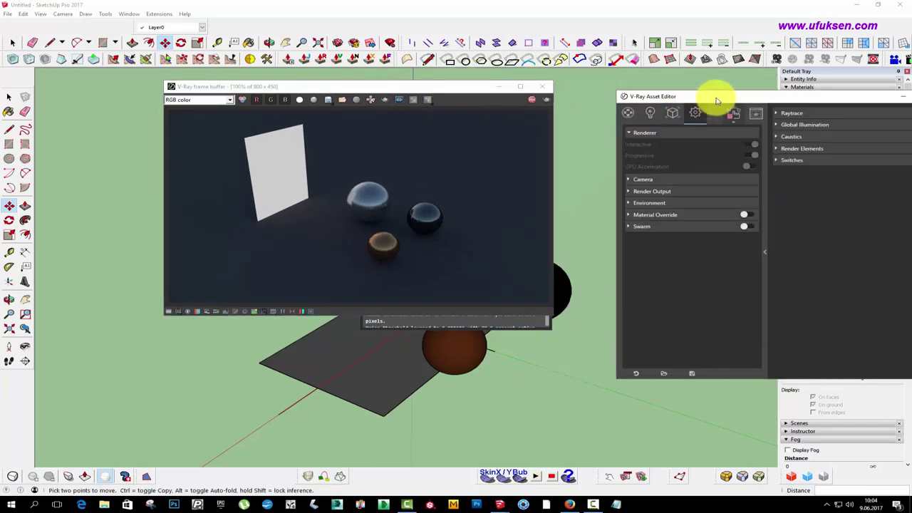
pyautogui.moveTo(712, 96); pyautogui.dragTo(692, 97)
pyautogui.click(638, 203)
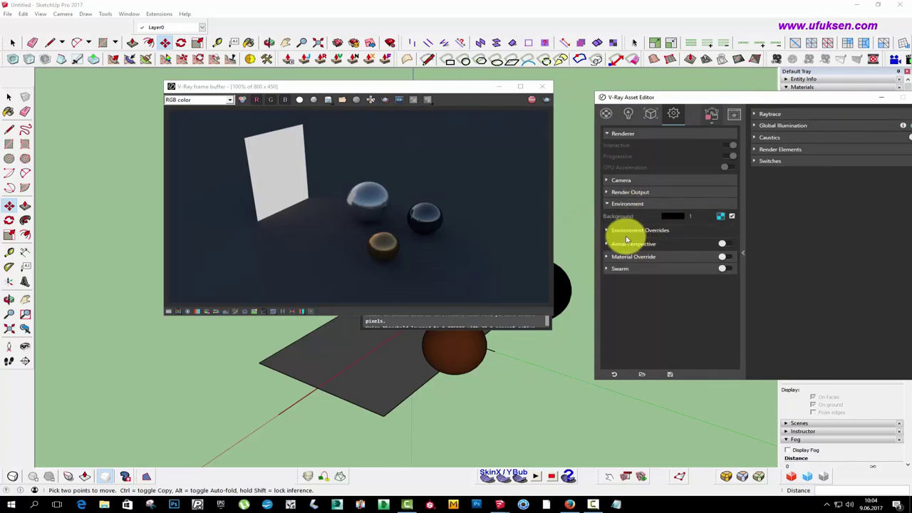
pyautogui.click(721, 215)
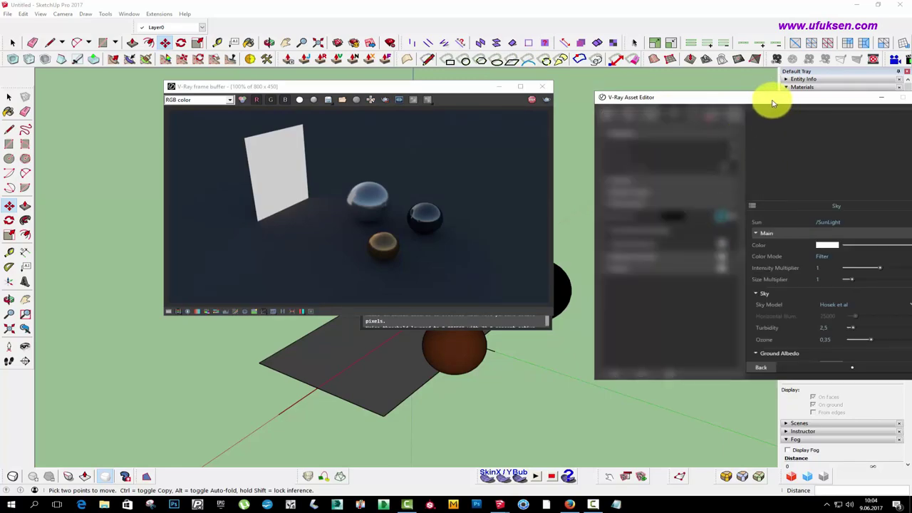
pyautogui.moveTo(773, 103); pyautogui.dragTo(702, 102)
pyautogui.click(698, 367)
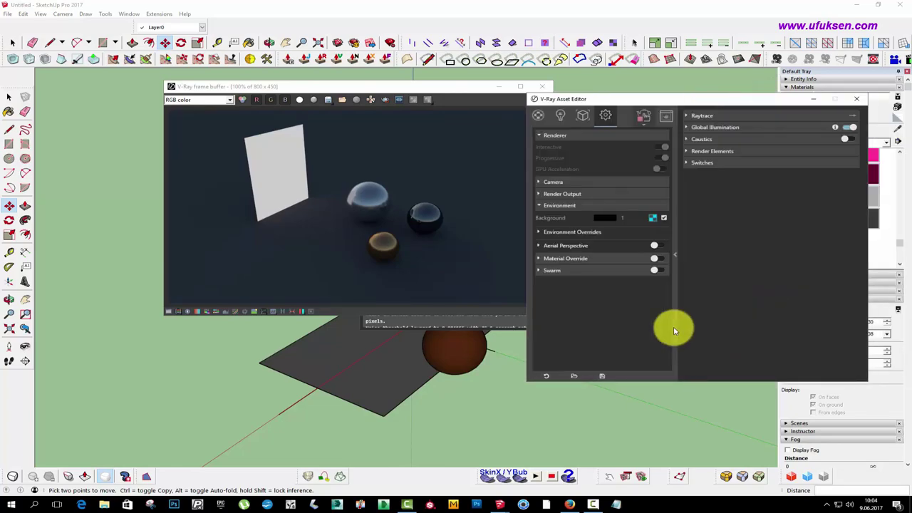
pyautogui.click(664, 219)
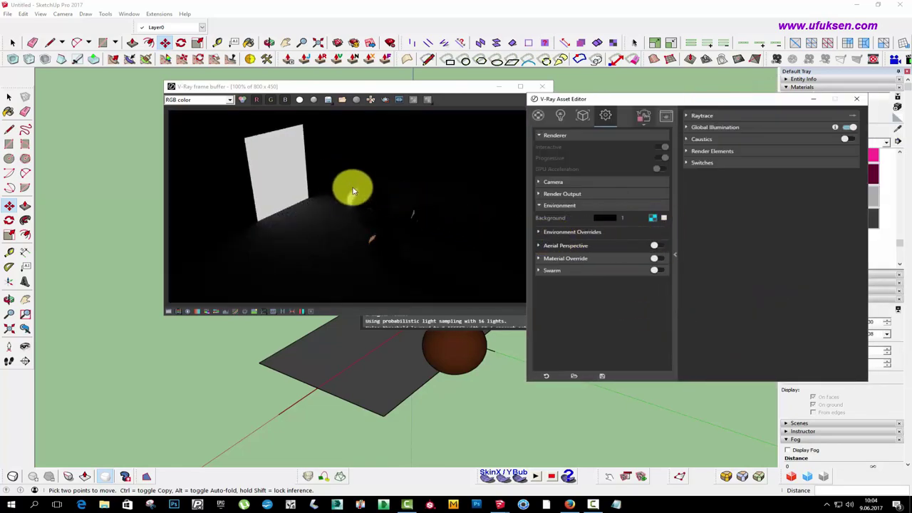
pyautogui.click(539, 233)
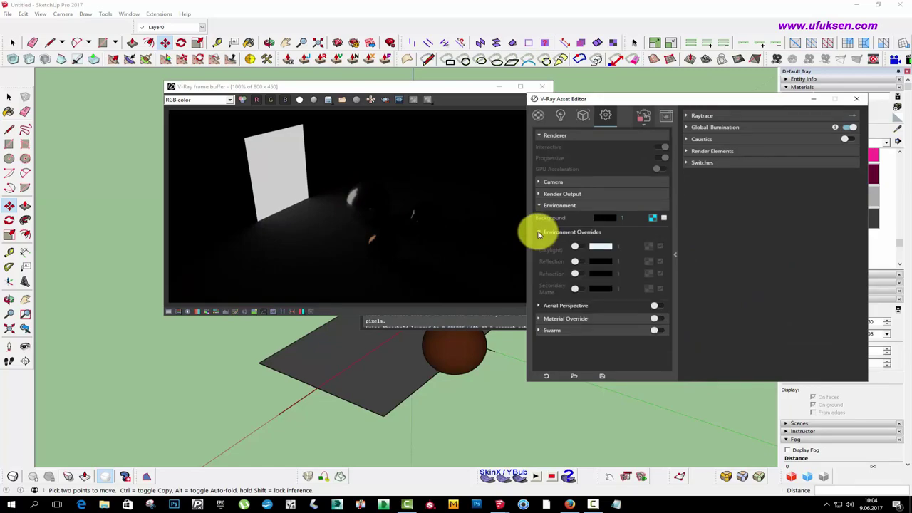
# Minimize the Asset Editor, dismiss the progress log, and move the frame buffer to the right
pyautogui.click(813, 98)
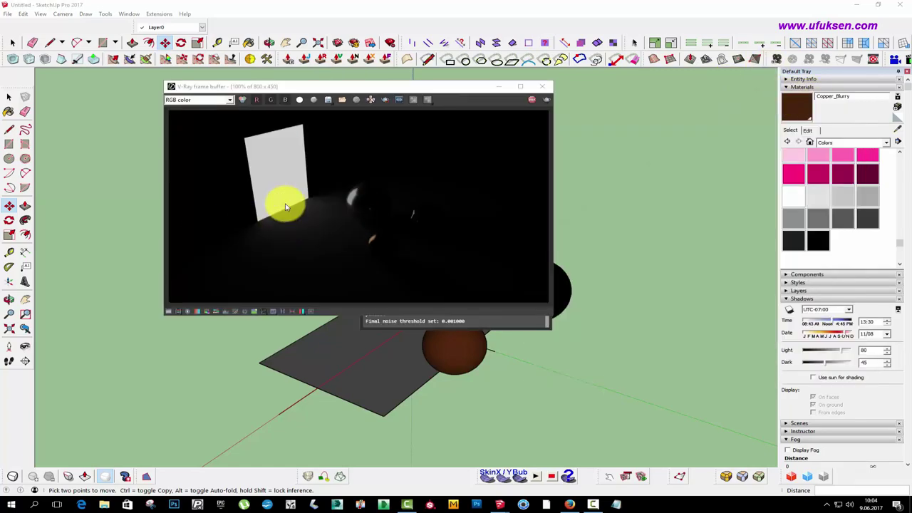
pyautogui.moveTo(369, 87); pyautogui.dragTo(602, 89)
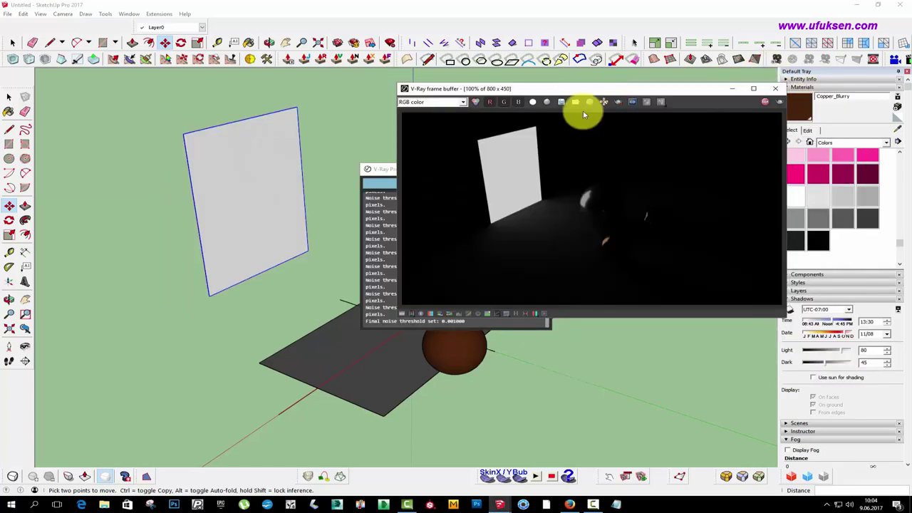
pyautogui.click(381, 169)
pyautogui.click(492, 170)
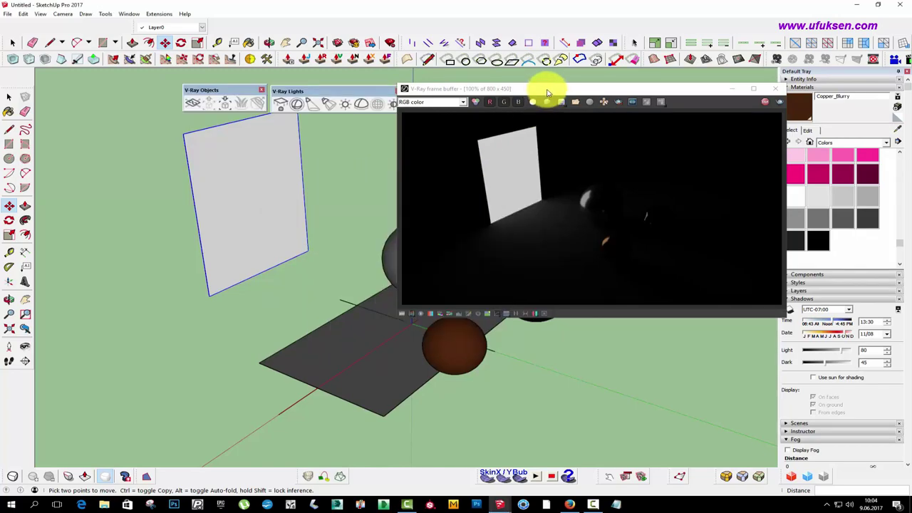
pyautogui.moveTo(548, 93); pyautogui.dragTo(687, 107)
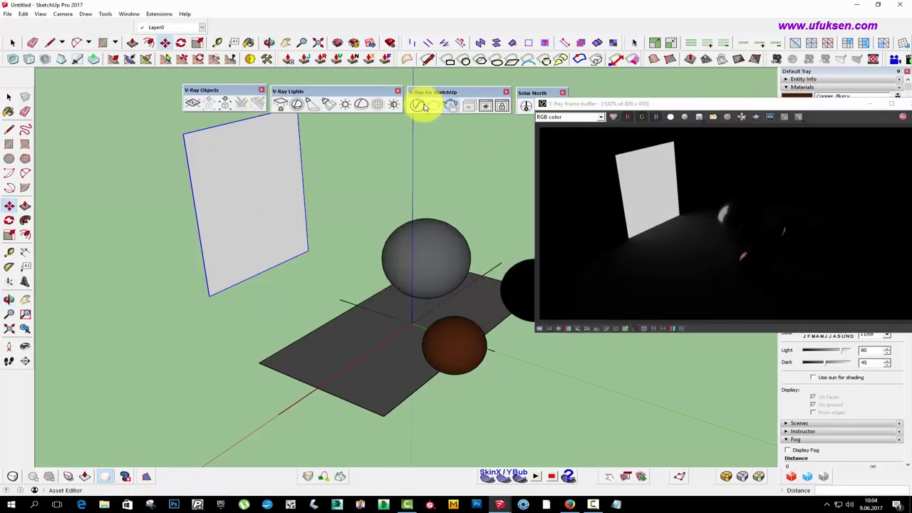
# Set the LightRectangle colour to green from the Asset Editor's Lights tab
pyautogui.click(420, 105)
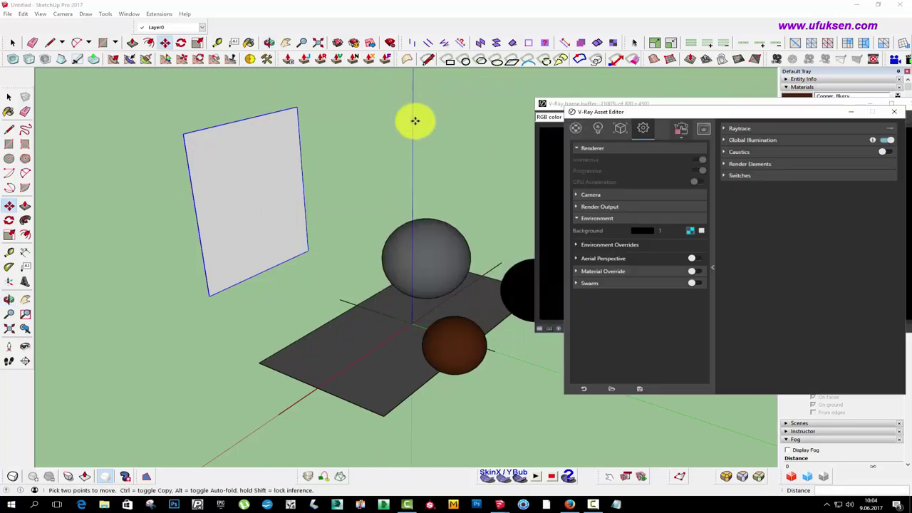
pyautogui.click(608, 129)
pyautogui.moveTo(655, 108); pyautogui.dragTo(335, 107)
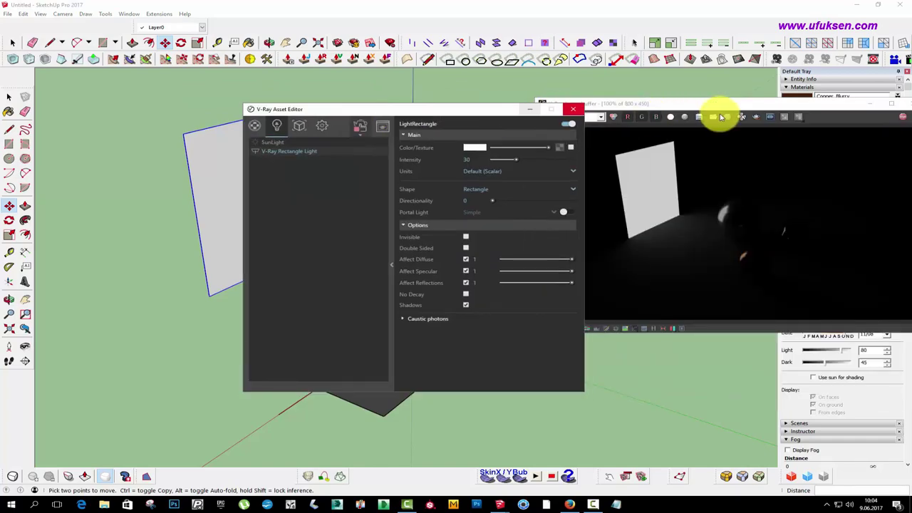
pyautogui.moveTo(744, 116); pyautogui.dragTo(790, 123)
pyautogui.moveTo(433, 112); pyautogui.dragTo(419, 111)
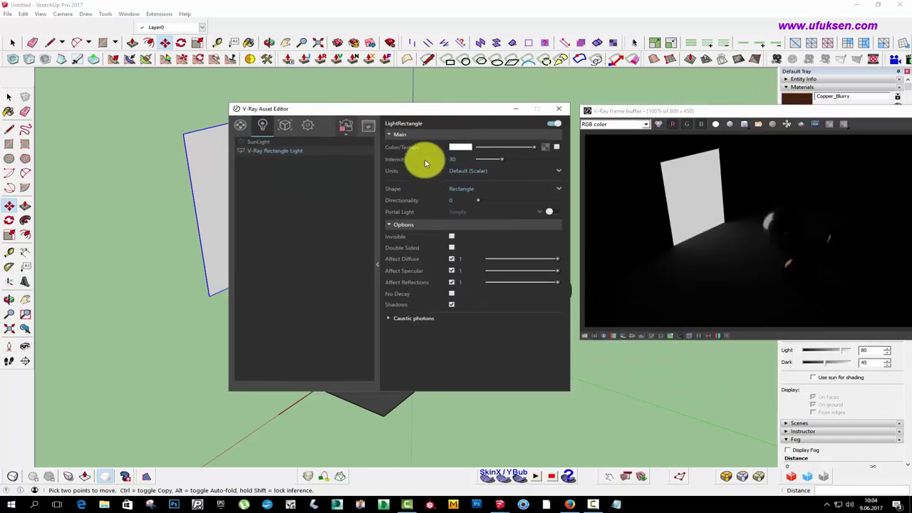
pyautogui.click(462, 149)
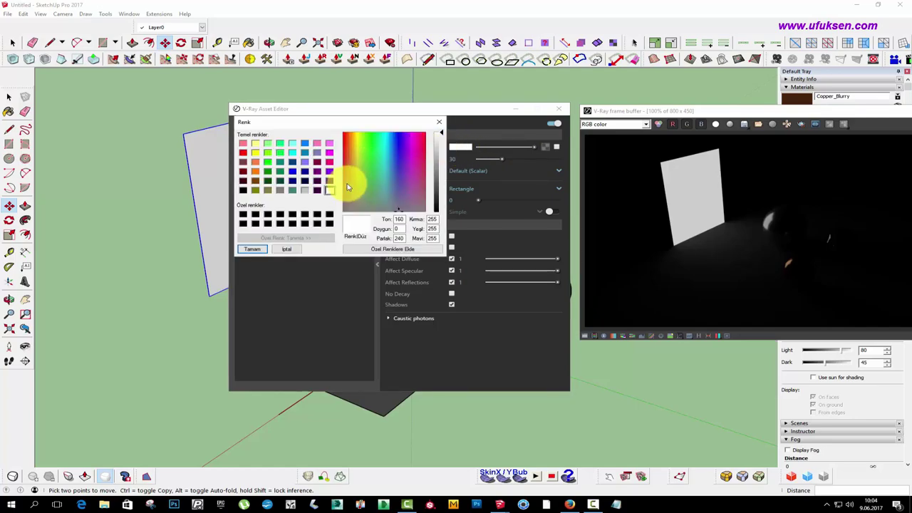
pyautogui.click(250, 247)
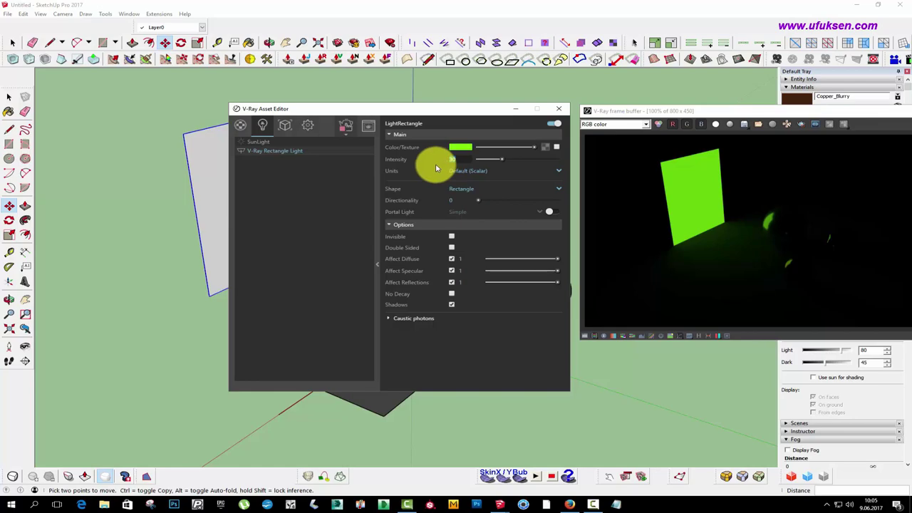
# Raise the rectangle light's intensity from 100 to 230
pyautogui.press('Return')
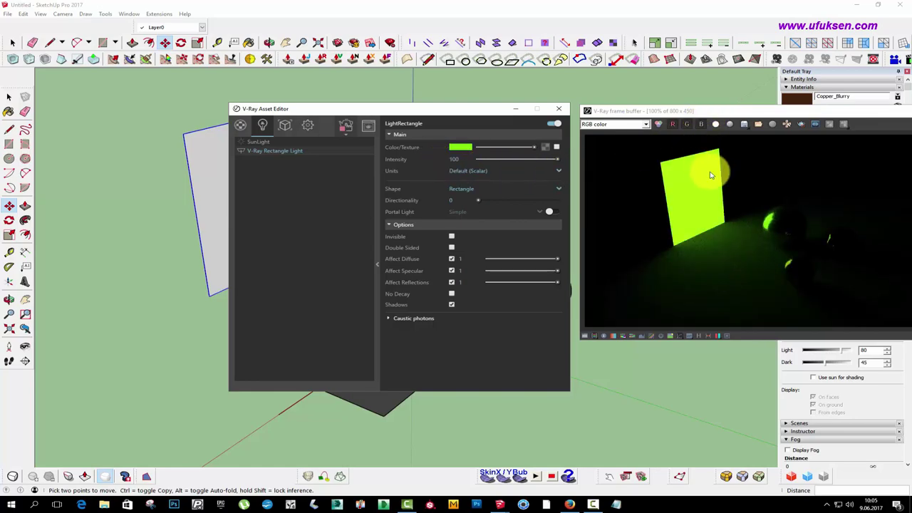
pyautogui.moveTo(709, 108); pyautogui.dragTo(673, 105)
pyautogui.moveTo(433, 111); pyautogui.dragTo(333, 110)
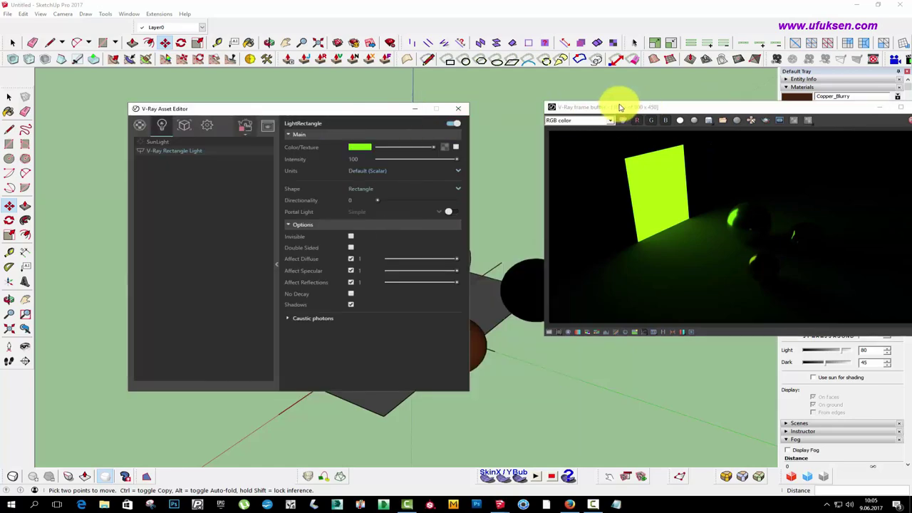
pyautogui.moveTo(627, 104); pyautogui.dragTo(581, 102)
pyautogui.doubleClick(353, 159)
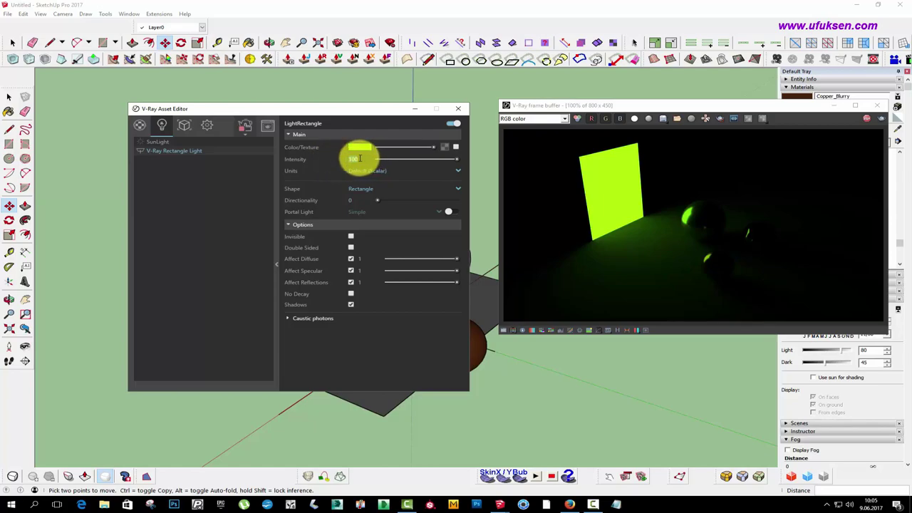
pyautogui.write('230')
pyautogui.press('Return')
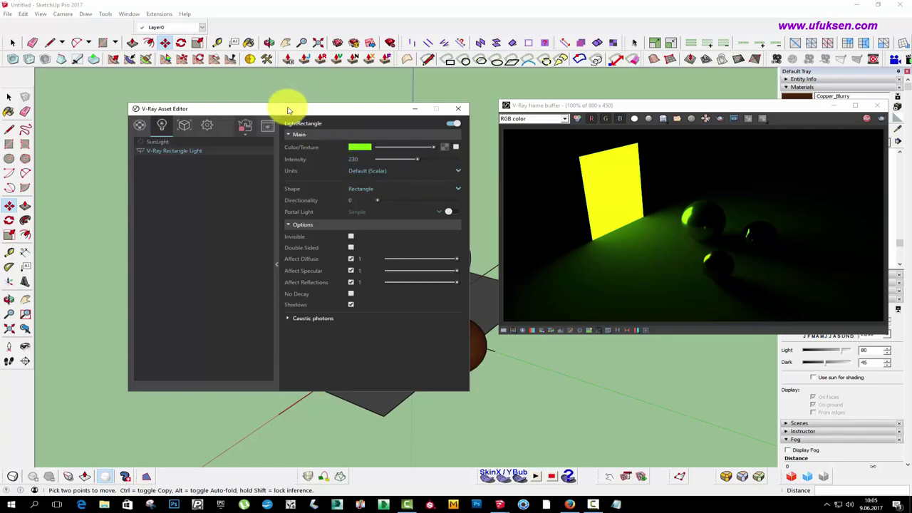
pyautogui.click(350, 249)
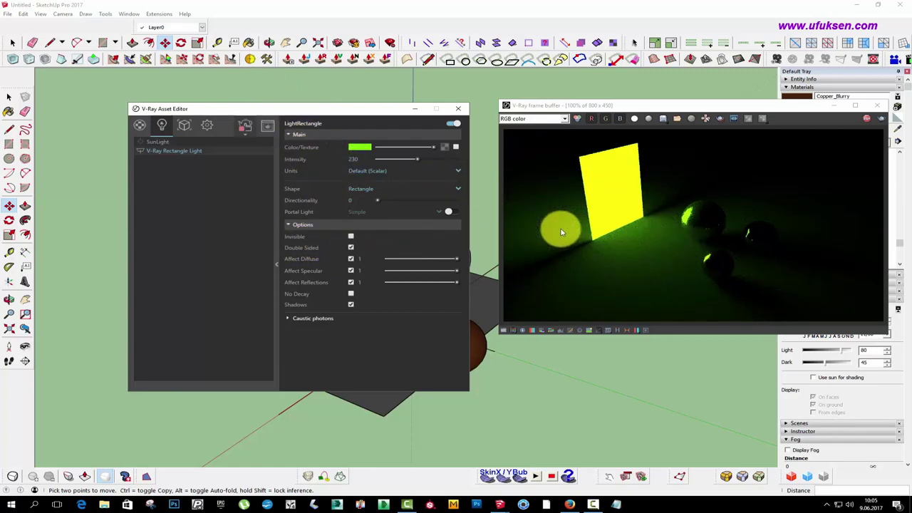
pyautogui.click(351, 237)
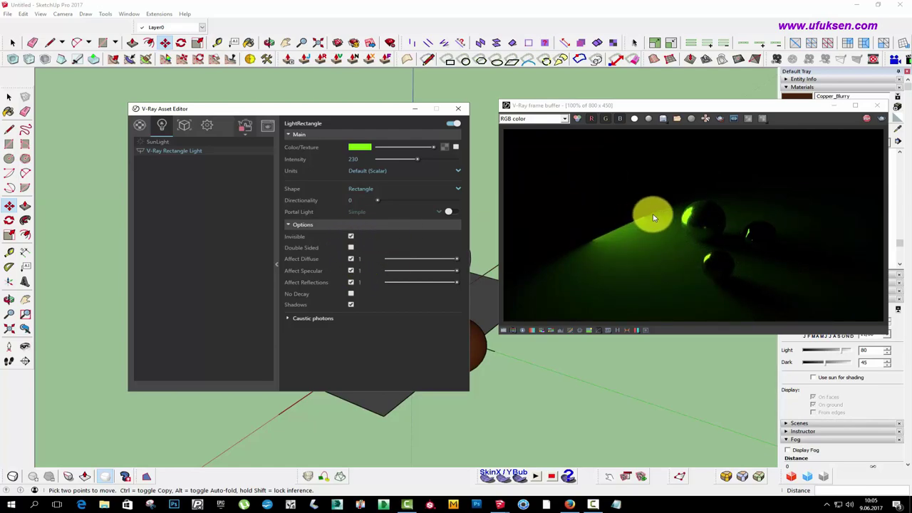
pyautogui.moveTo(381, 110)
pyautogui.mouseDown()
pyautogui.moveTo(219, 139)
pyautogui.moveTo(159, 208)
pyautogui.mouseUp()
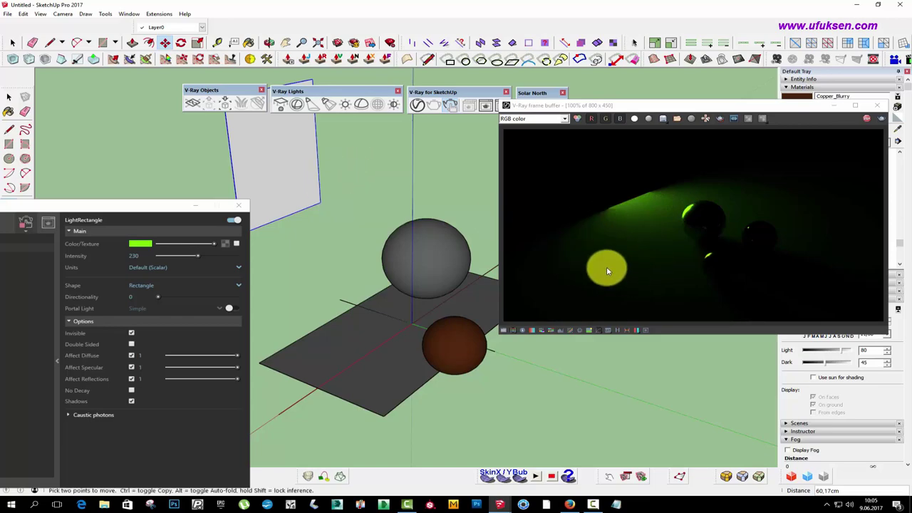
pyautogui.moveTo(158, 206); pyautogui.dragTo(357, 126)
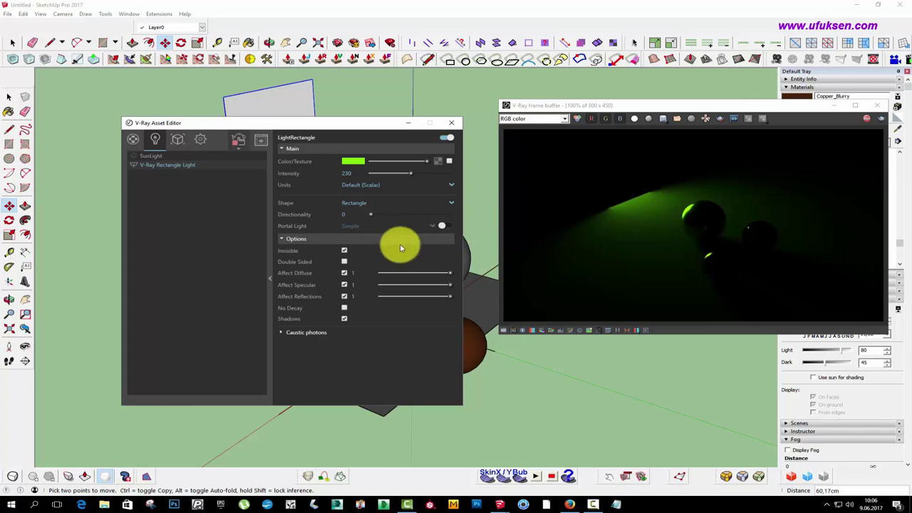
pyautogui.click(344, 263)
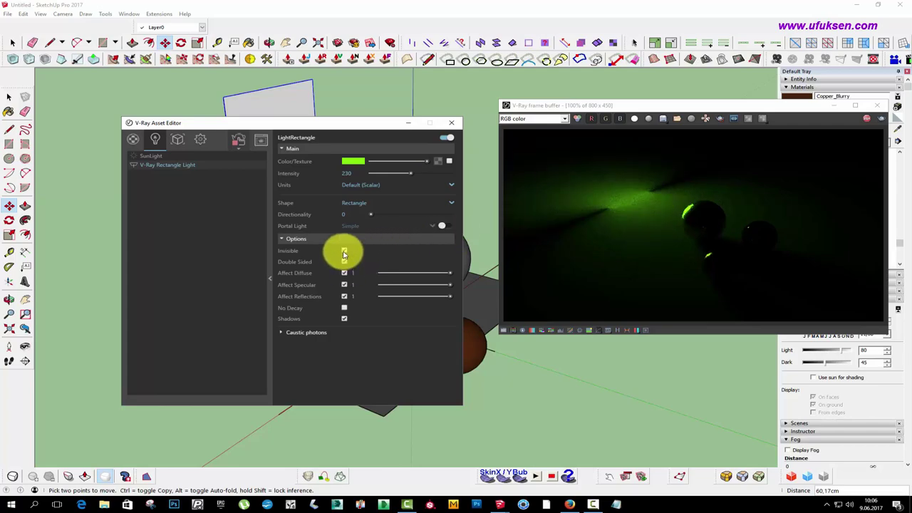
pyautogui.click(344, 251)
pyautogui.click(344, 262)
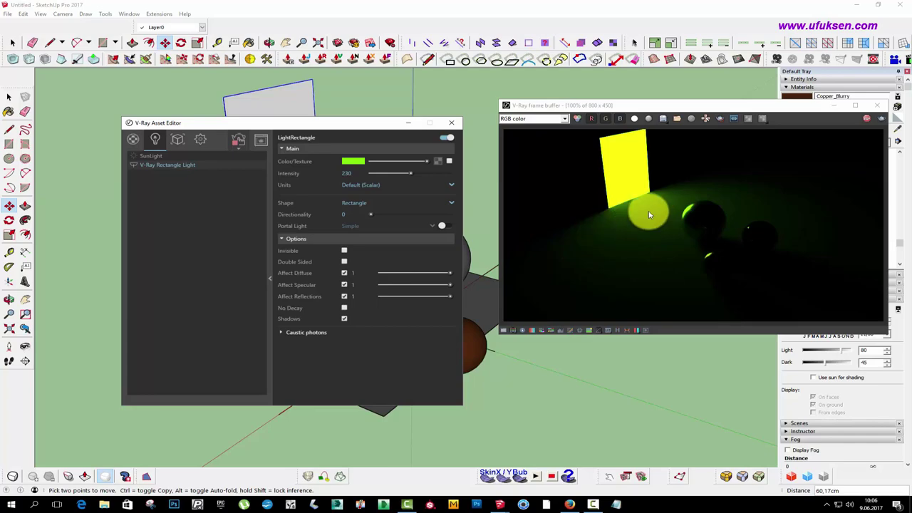
# Toggle the light's Affect Diffuse, Specular and Reflections options off and on to compare renders
pyautogui.click(345, 275)
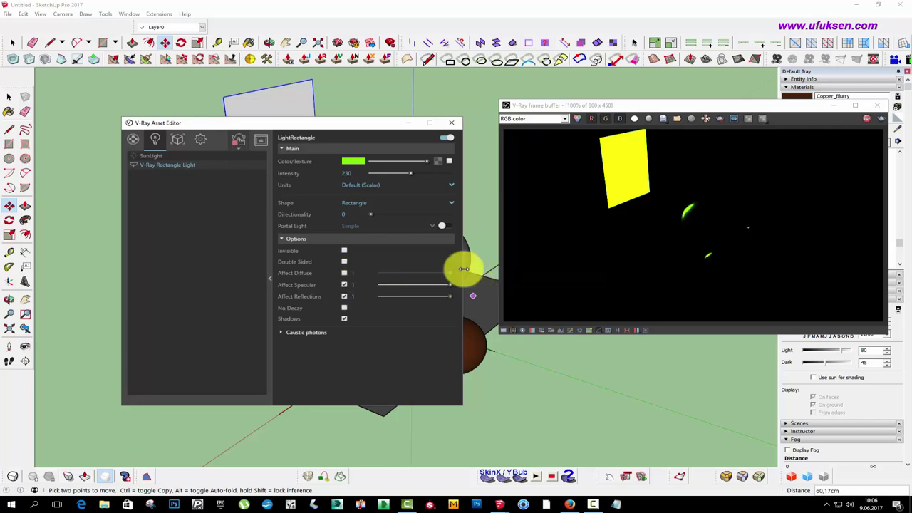
pyautogui.moveTo(372, 126); pyautogui.dragTo(290, 126)
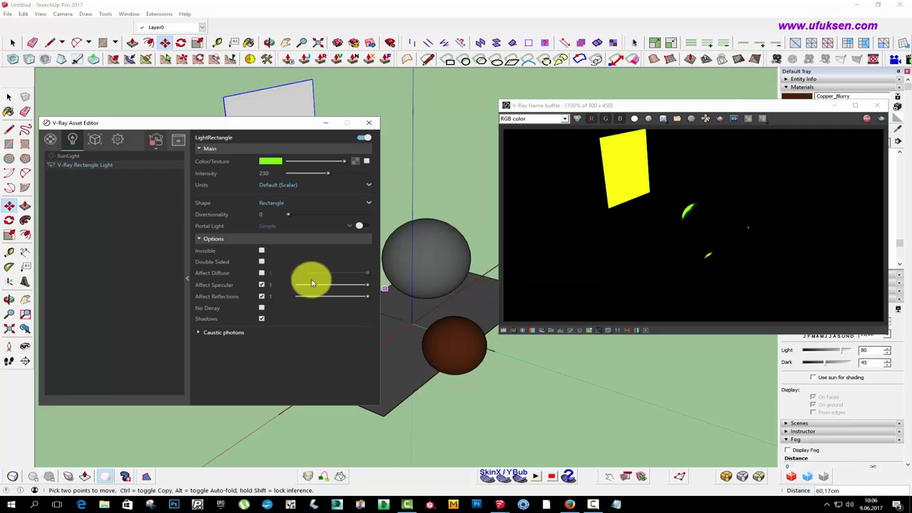
pyautogui.click(261, 273)
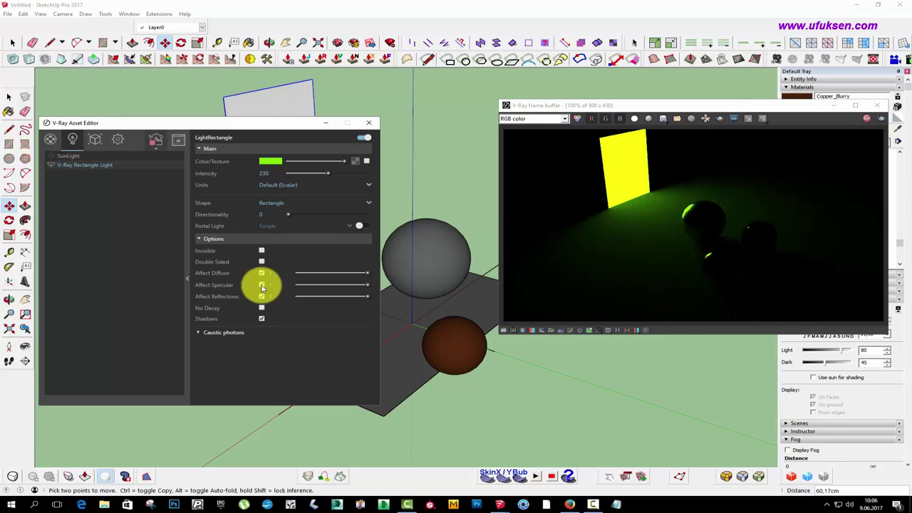
pyautogui.click(261, 285)
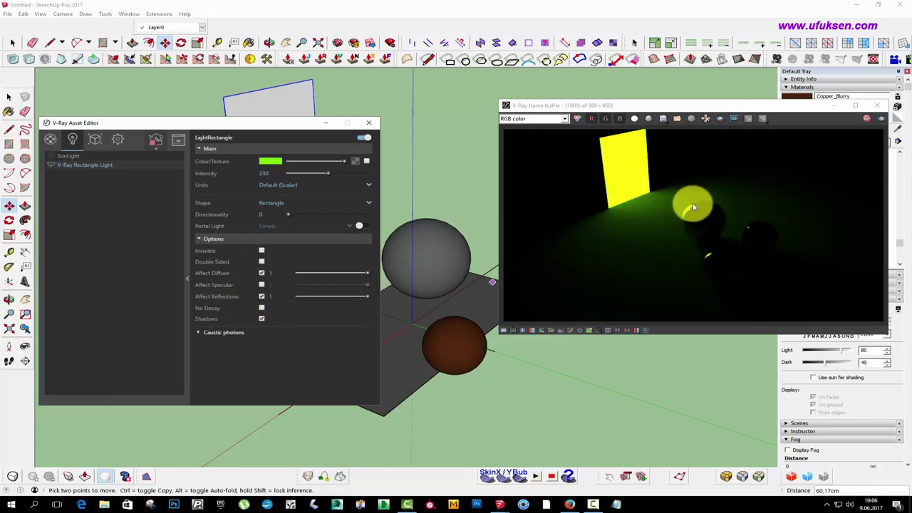
pyautogui.click(263, 296)
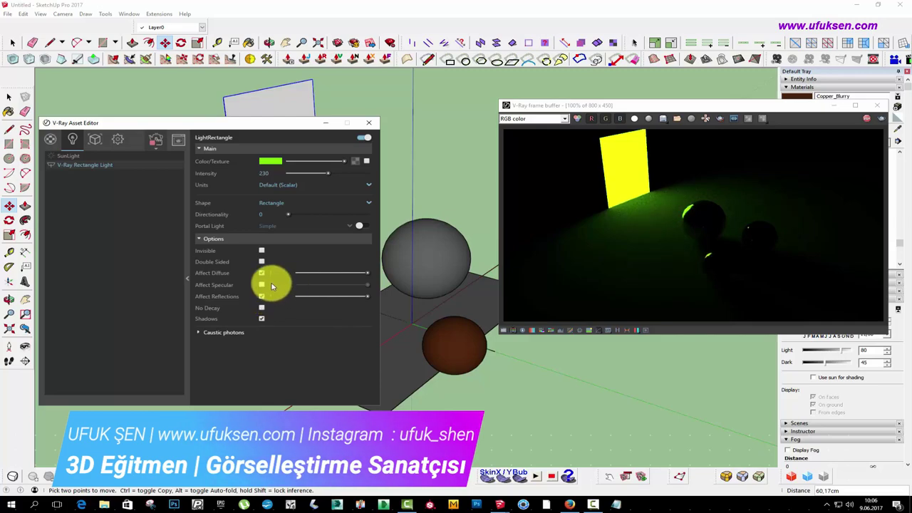
pyautogui.click(262, 285)
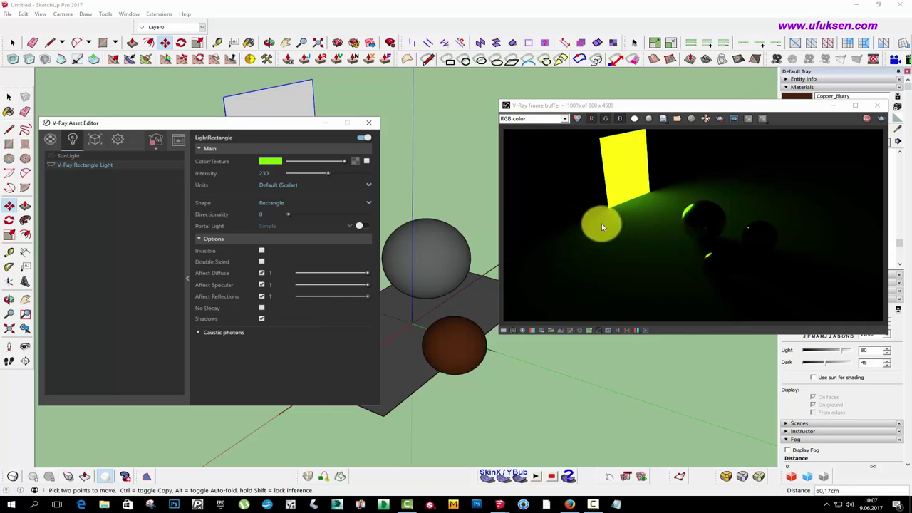
# Enable No Decay so the rectangle light has no distance falloff
pyautogui.moveTo(271, 173); pyautogui.dragTo(233, 177)
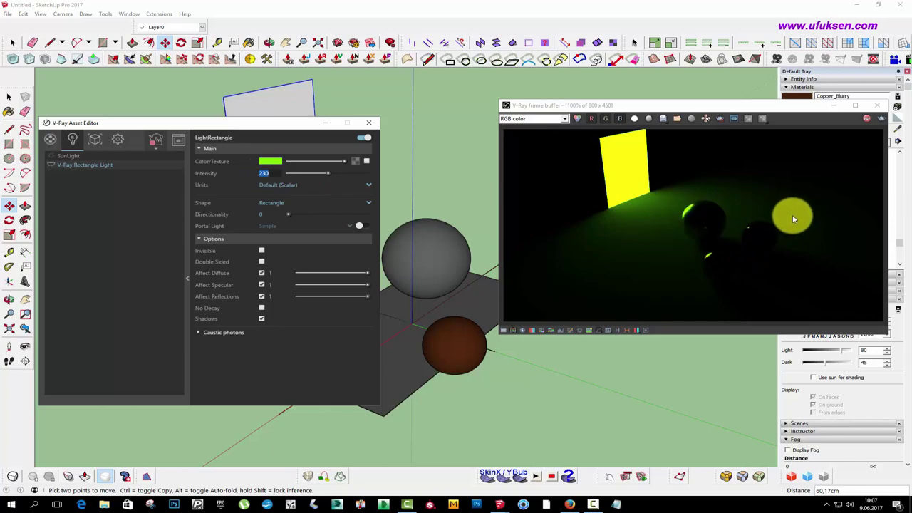
pyautogui.click(261, 308)
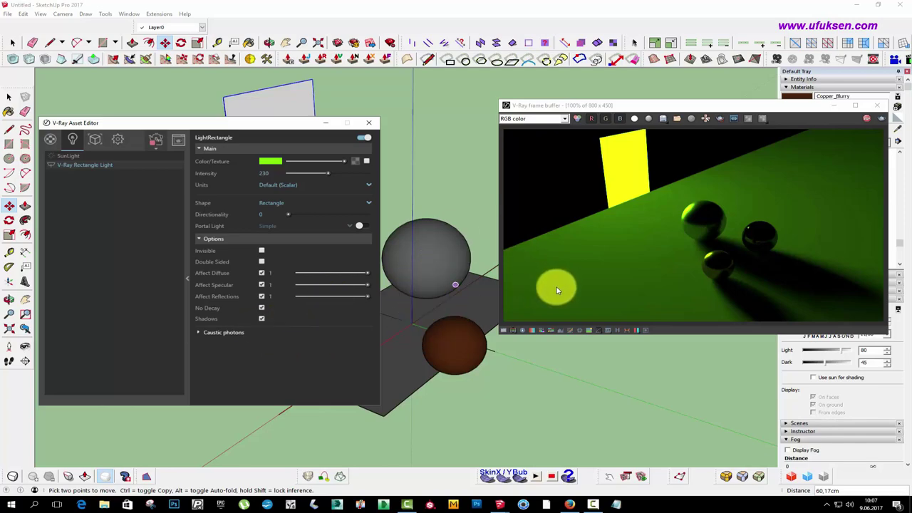
pyautogui.click(260, 309)
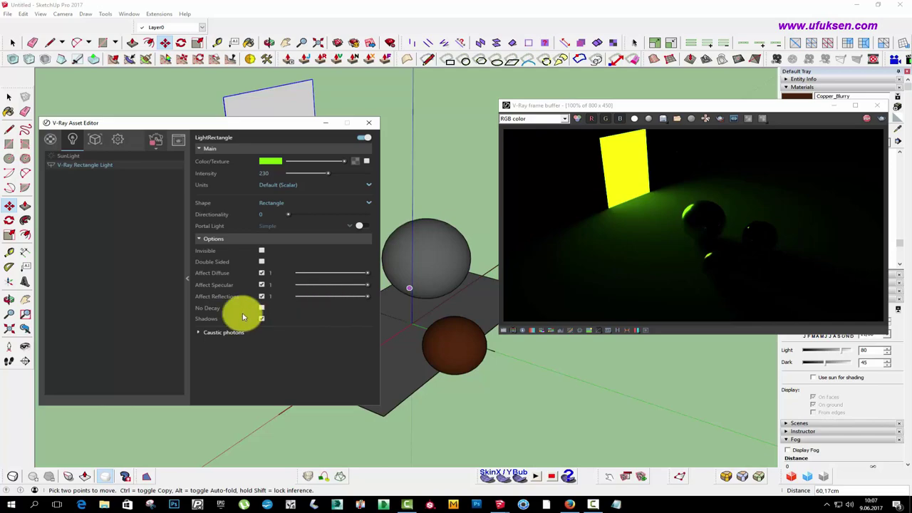
pyautogui.click(261, 309)
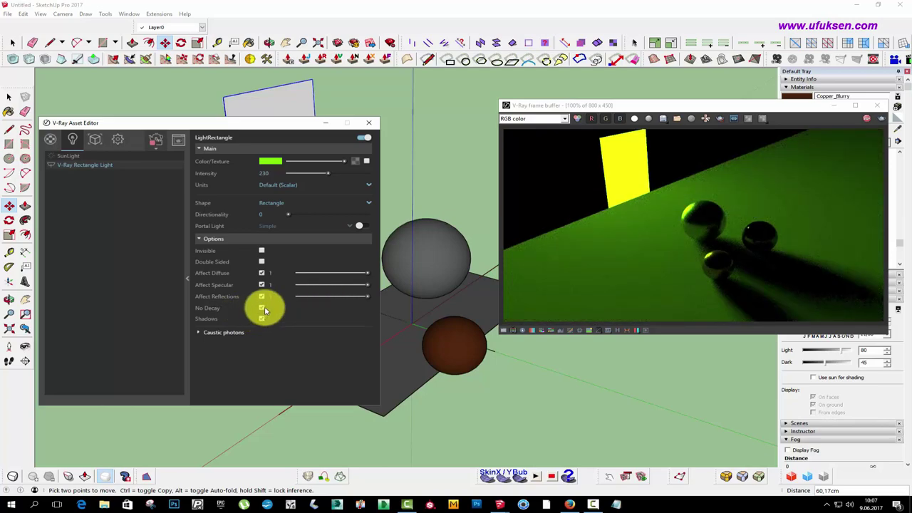
pyautogui.click(262, 308)
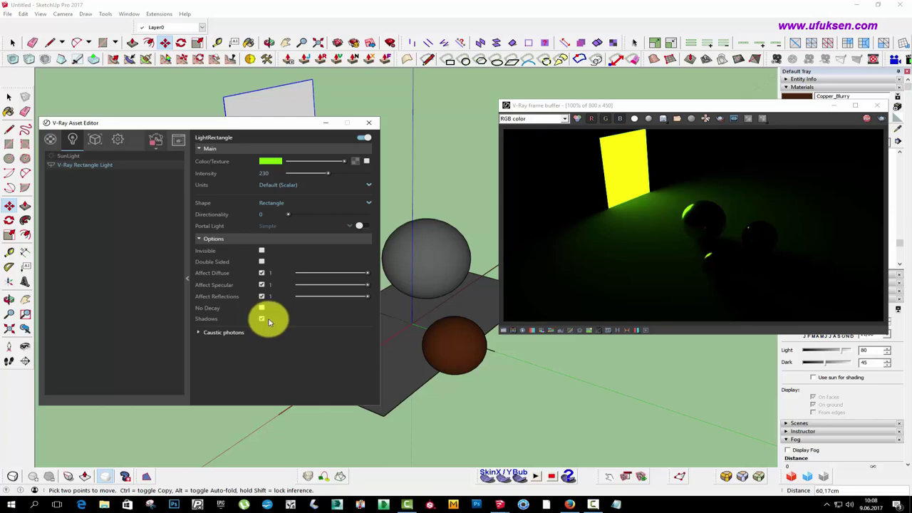
pyautogui.click(262, 308)
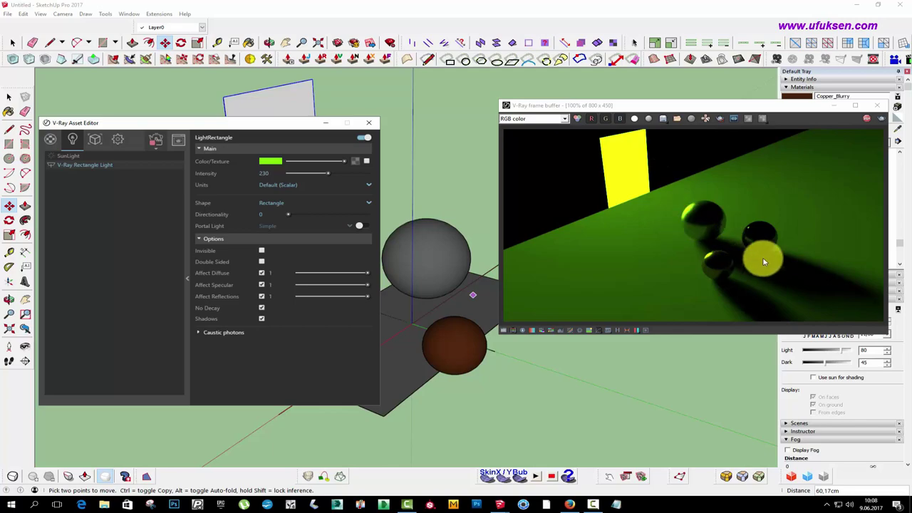
pyautogui.click(261, 319)
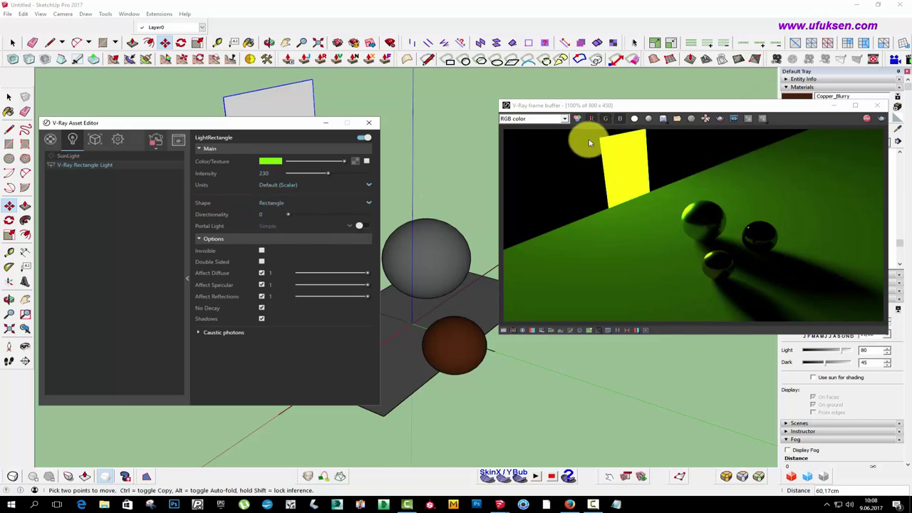
pyautogui.moveTo(298, 134); pyautogui.dragTo(294, 147)
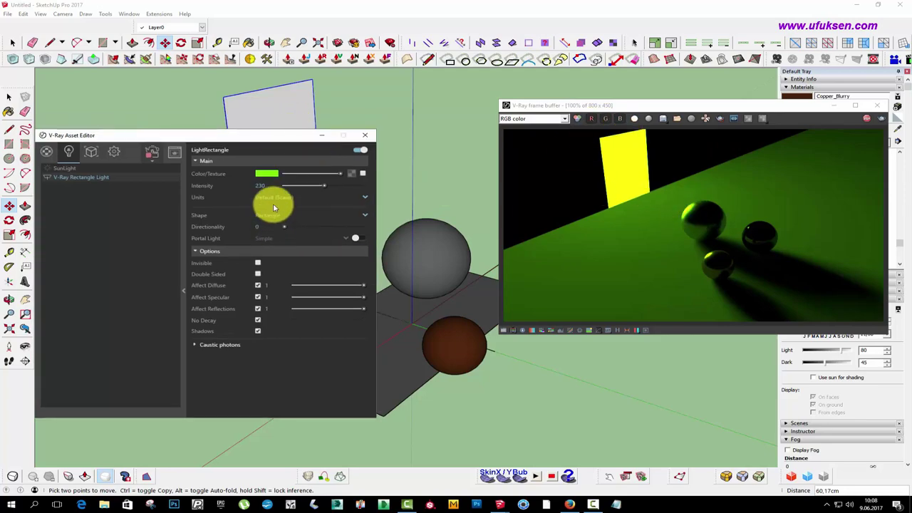
pyautogui.click(265, 231)
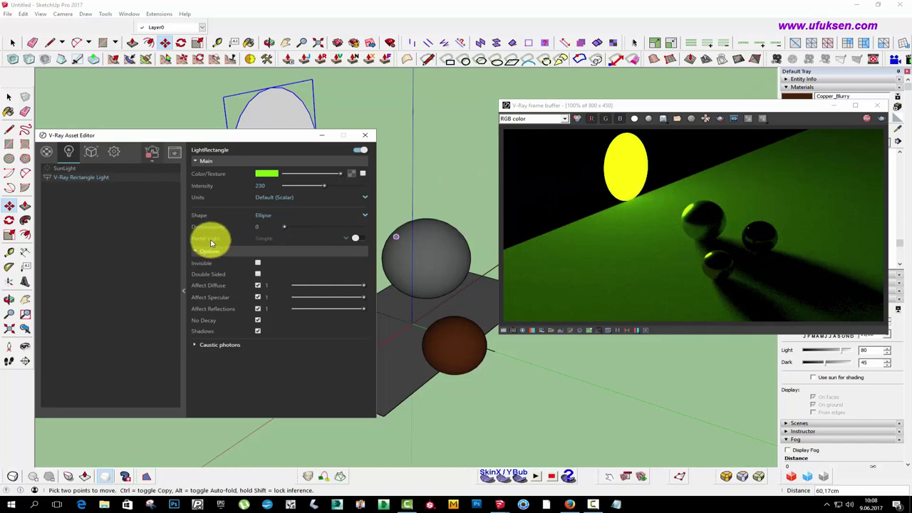
pyautogui.click(271, 217)
pyautogui.click(265, 228)
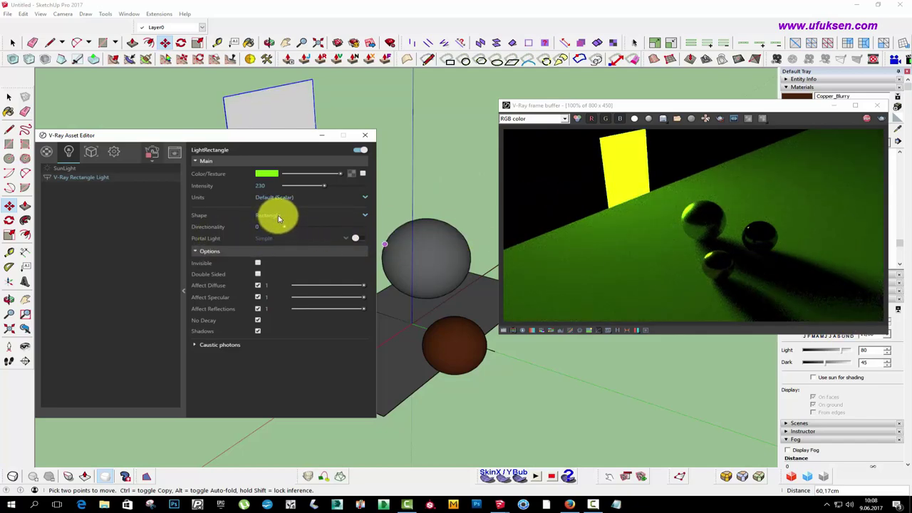
pyautogui.click(265, 238)
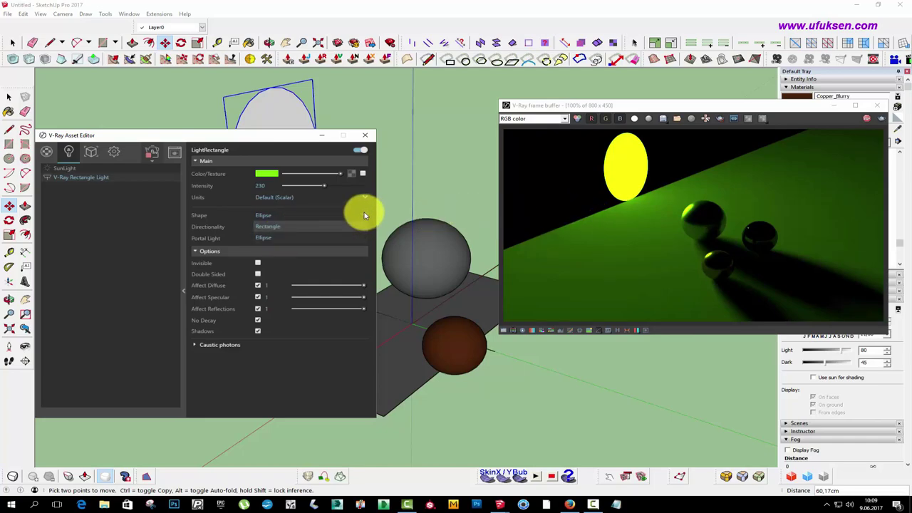
pyautogui.click(362, 214)
pyautogui.click(291, 224)
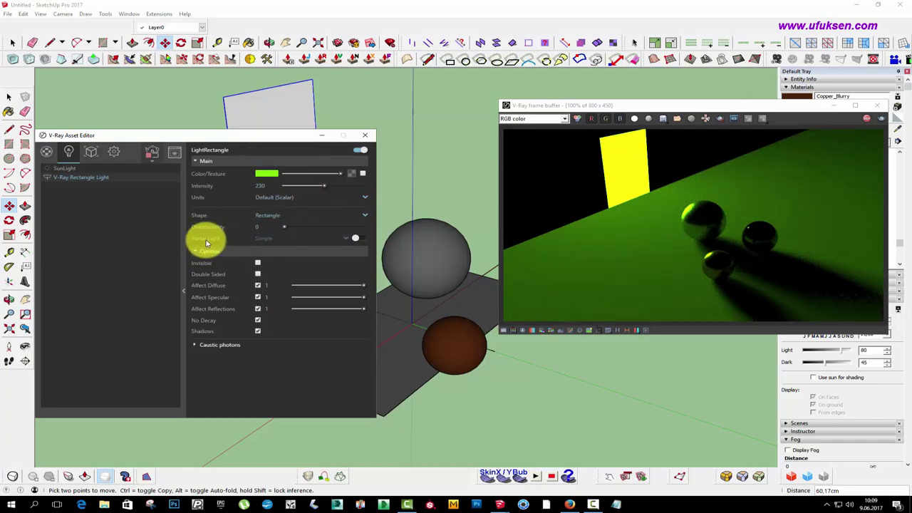
pyautogui.moveTo(212, 244)
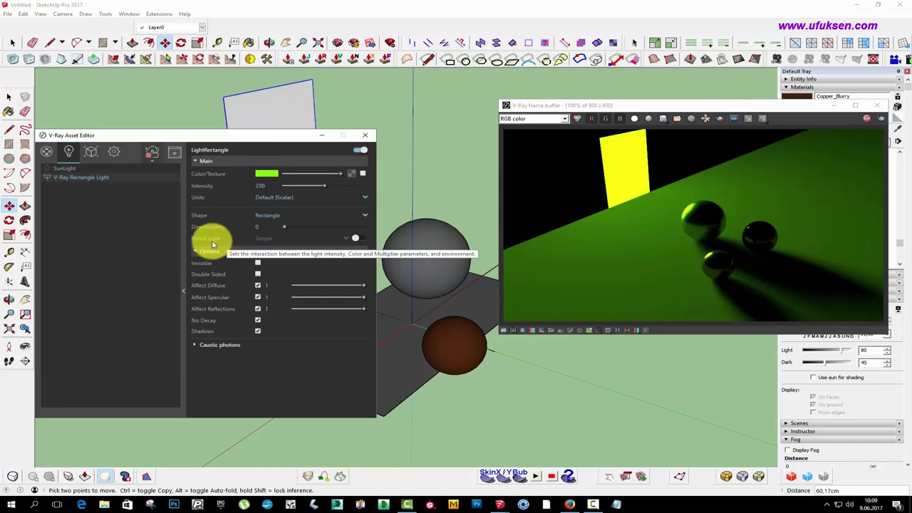
# Make the rectangle light a Simple portal light, switching between it and SunLight to compare
pyautogui.click(354, 240)
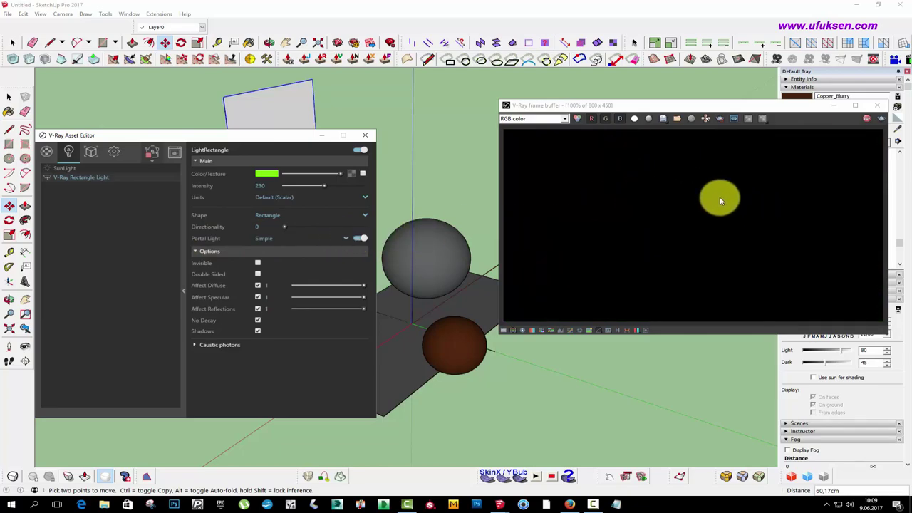
pyautogui.click(63, 169)
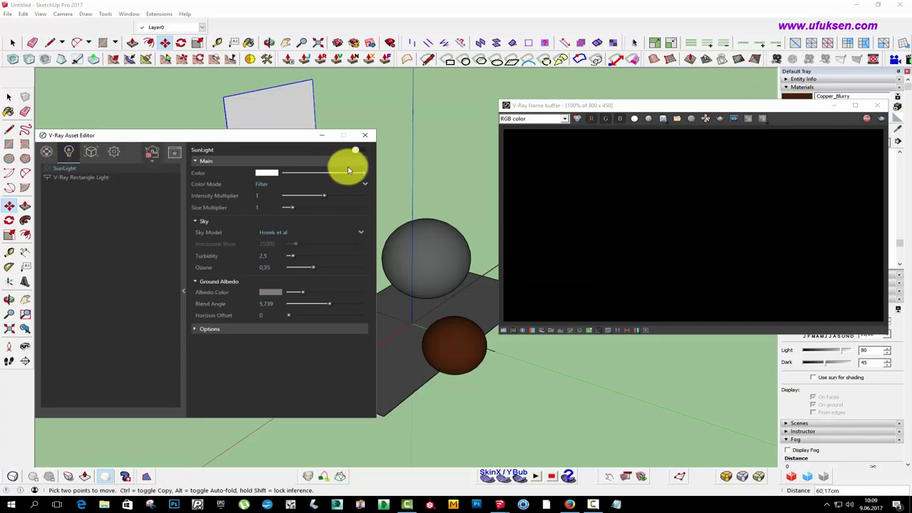
pyautogui.click(92, 179)
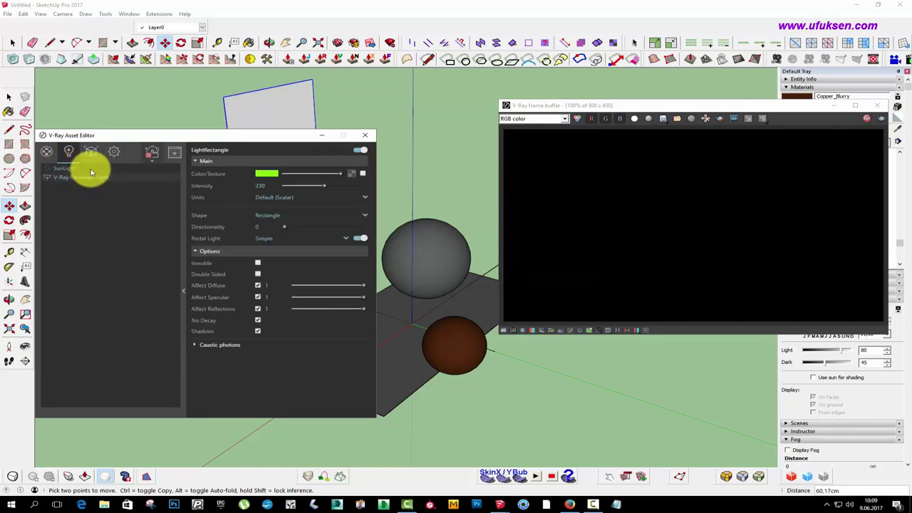
pyautogui.click(72, 169)
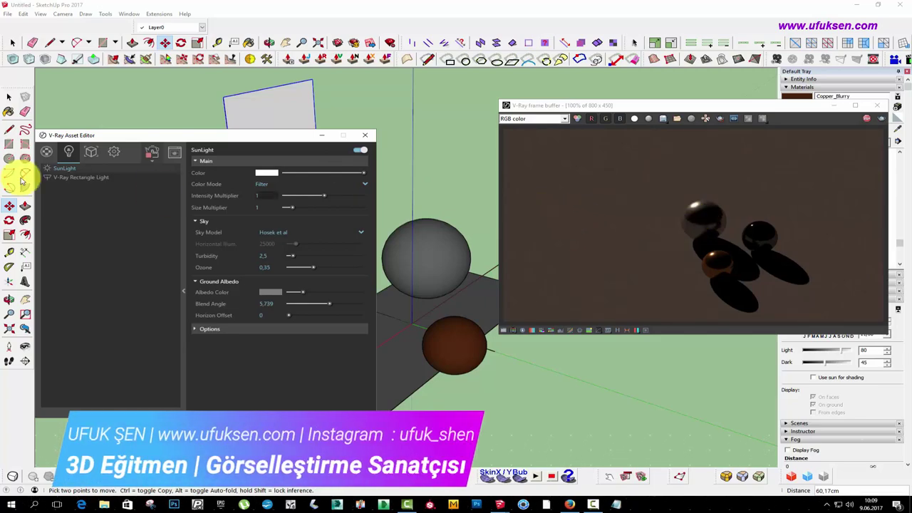
pyautogui.click(77, 178)
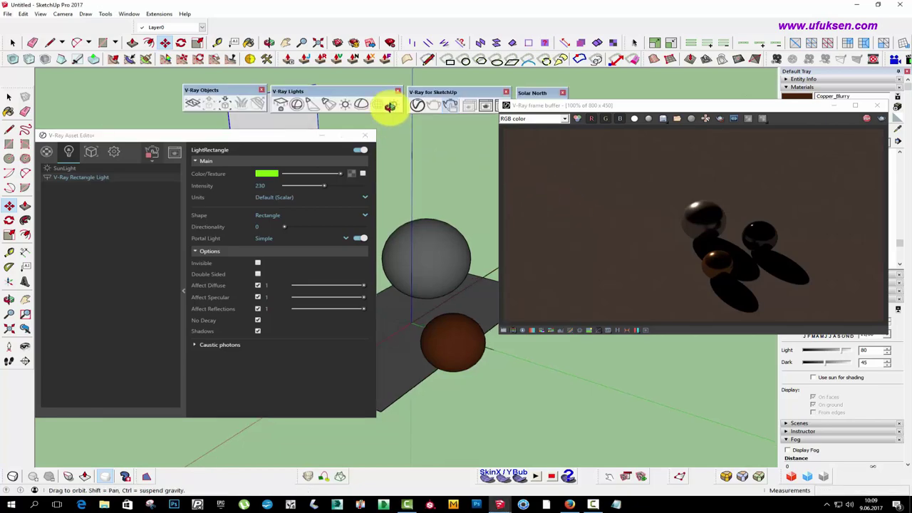
# Orbit to a lower viewpoint and review the Portal Light modes, keeping Simple
pyautogui.moveTo(389, 106); pyautogui.dragTo(436, 161, button='middle')
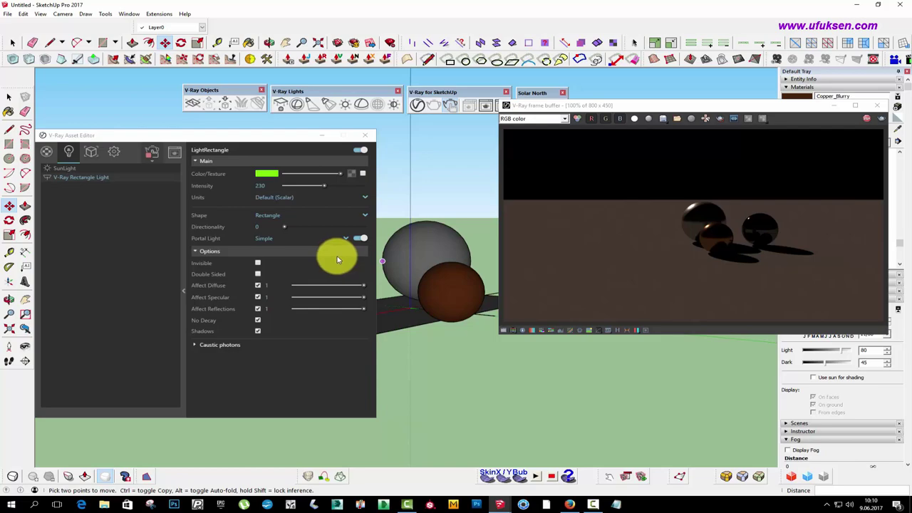
pyautogui.click(346, 240)
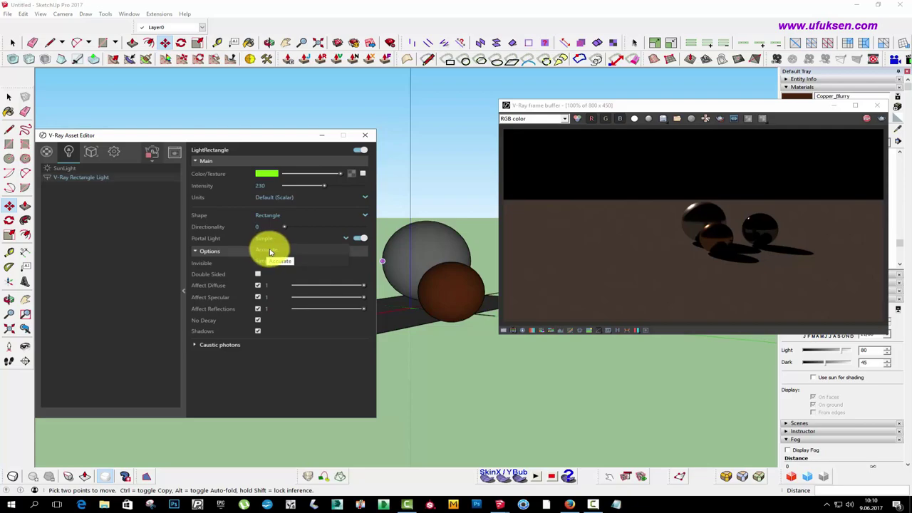
pyautogui.click(270, 261)
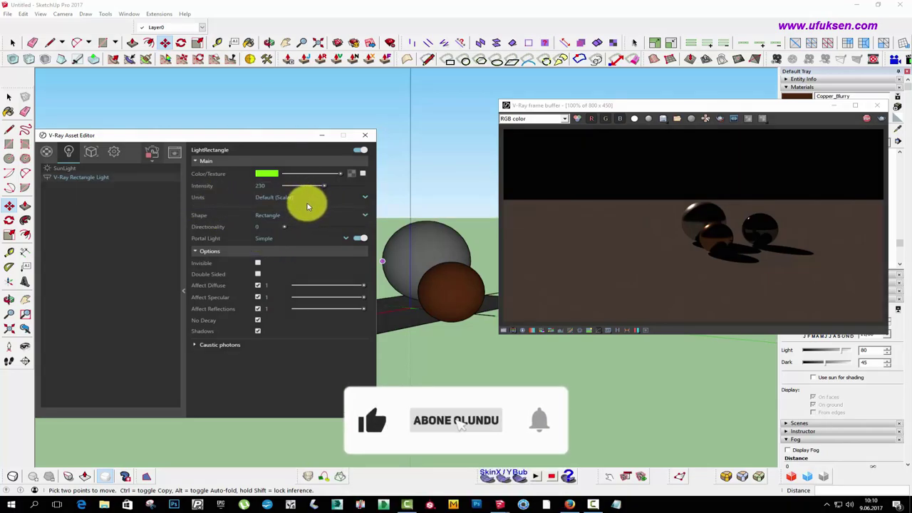
# Switch off the sun light and turn off Portal Light on the V-Ray rectangle light
pyautogui.click(72, 168)
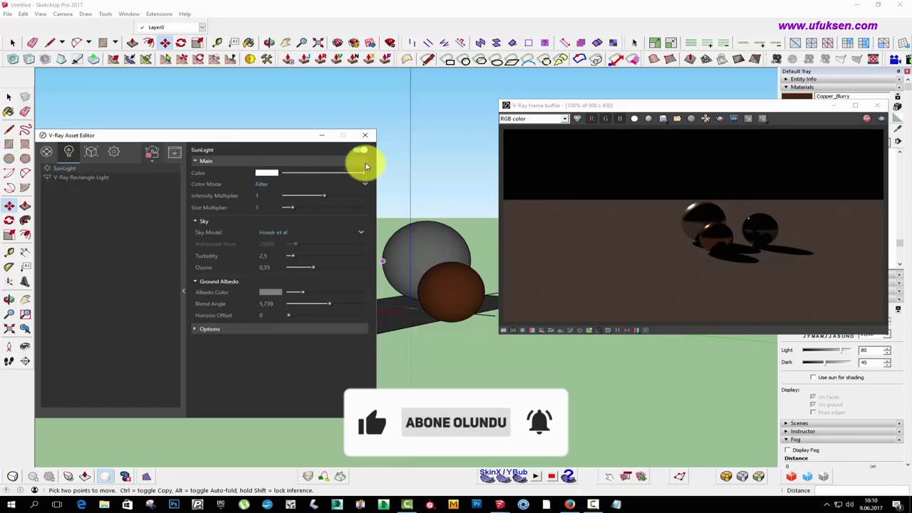
pyautogui.click(362, 150)
pyautogui.click(82, 177)
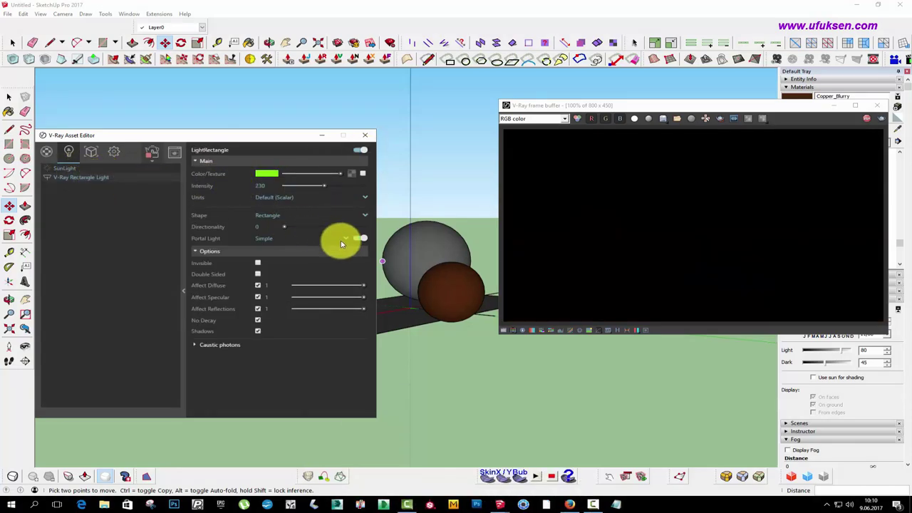
pyautogui.click(361, 238)
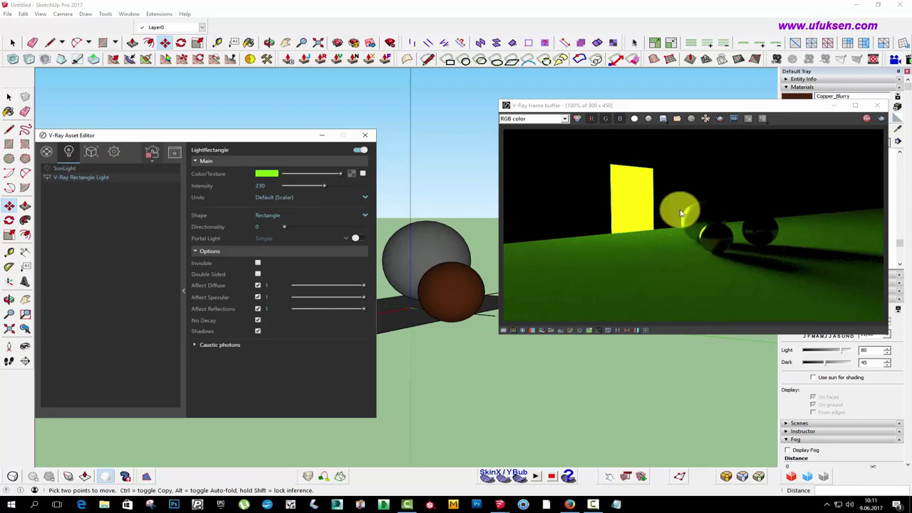
pyautogui.click(464, 178)
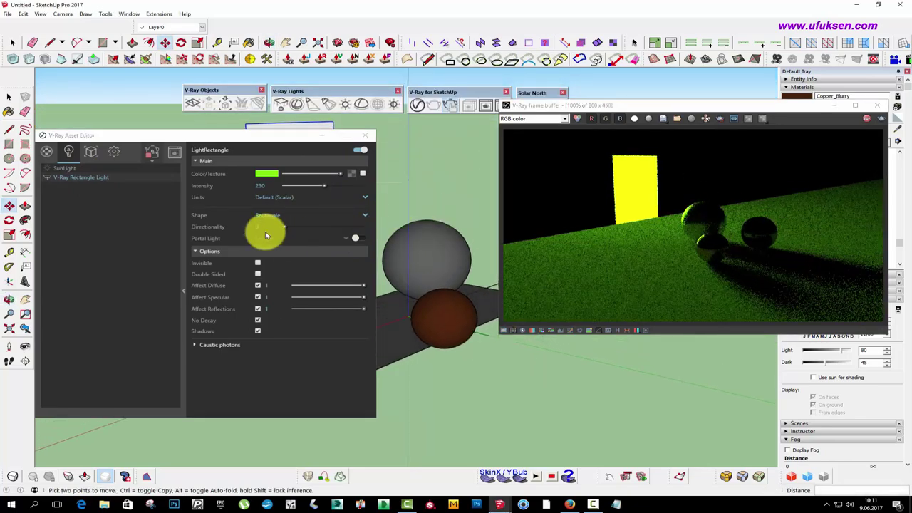
pyautogui.click(274, 199)
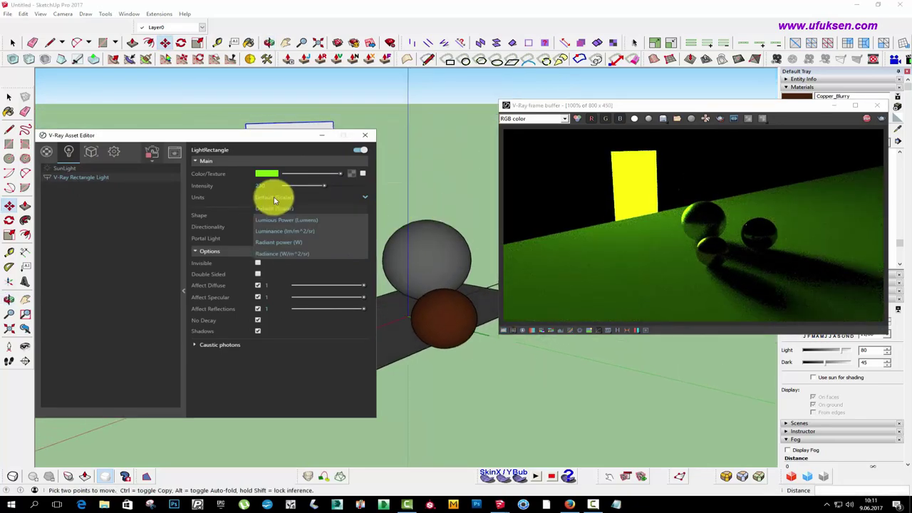
# Switch the rectangle light's units to Luminous Power (Lumens) and set its intensity to 1500
pyautogui.click(265, 220)
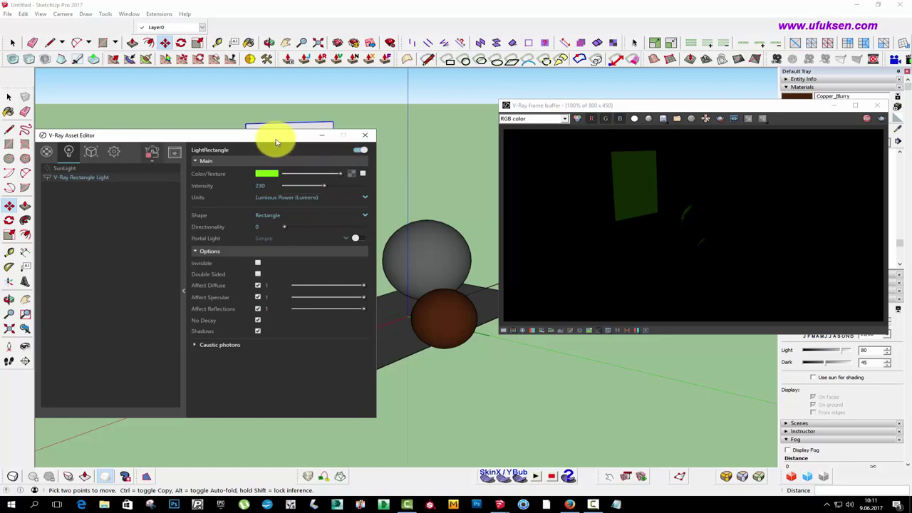
pyautogui.moveTo(271, 136)
pyautogui.mouseDown()
pyautogui.moveTo(193, 186)
pyautogui.moveTo(236, 157)
pyautogui.mouseUp()
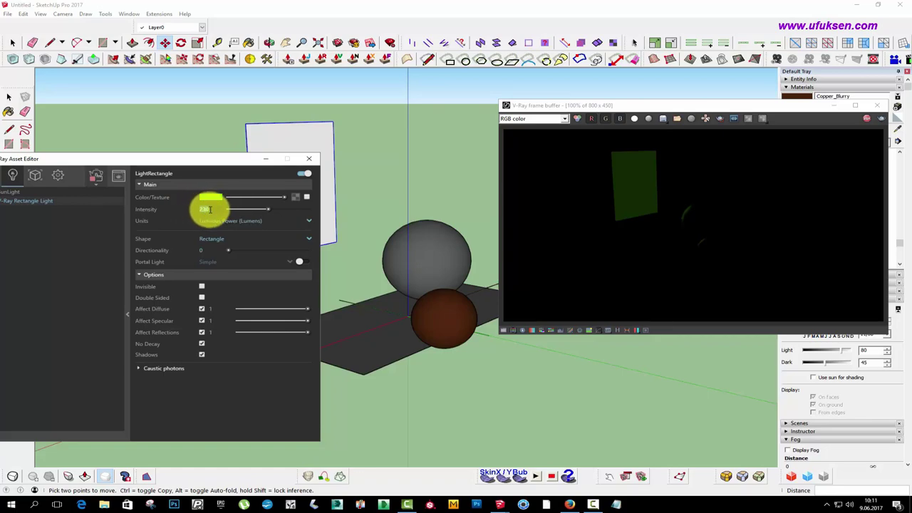
pyautogui.press('BackSpace')
pyautogui.write('1500')
pyautogui.press('Return')
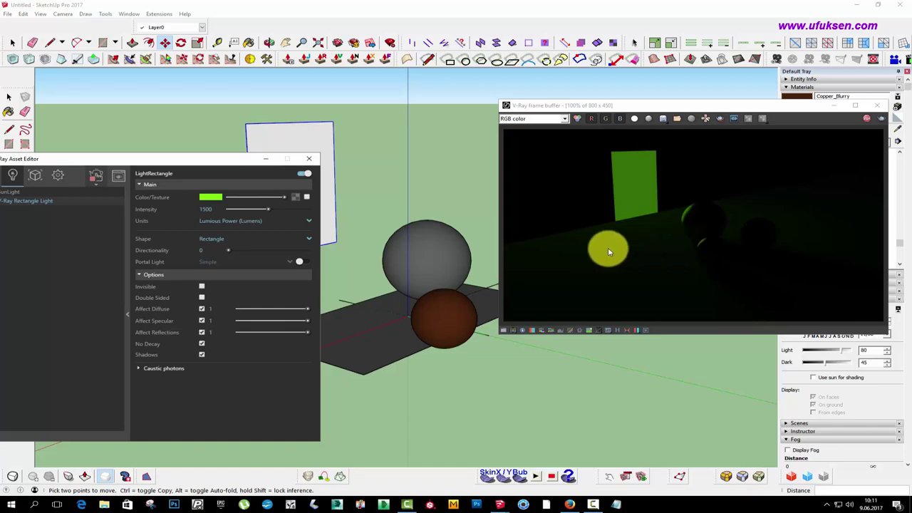
pyautogui.doubleClick(205, 208)
pyautogui.write('1800')
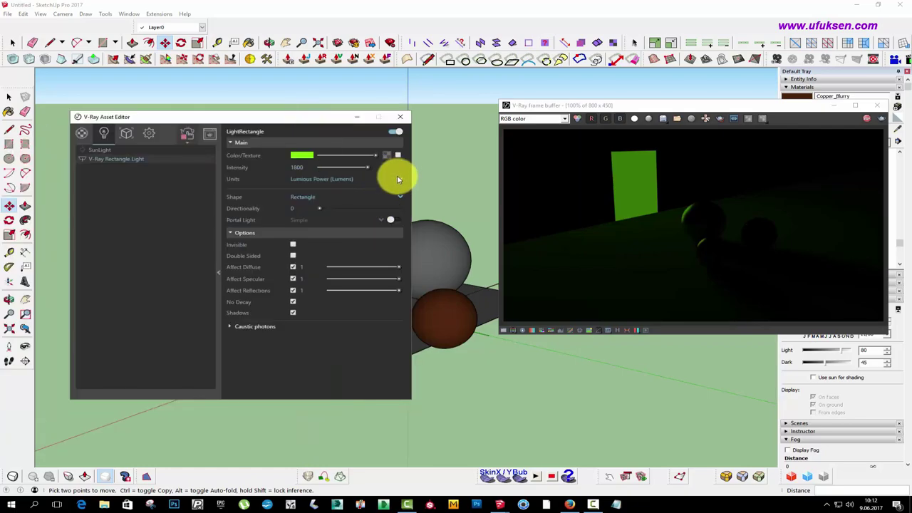
# Change the light units to Luminance (lm/m^2/sr) and move the Asset Editor aside
pyautogui.click(397, 179)
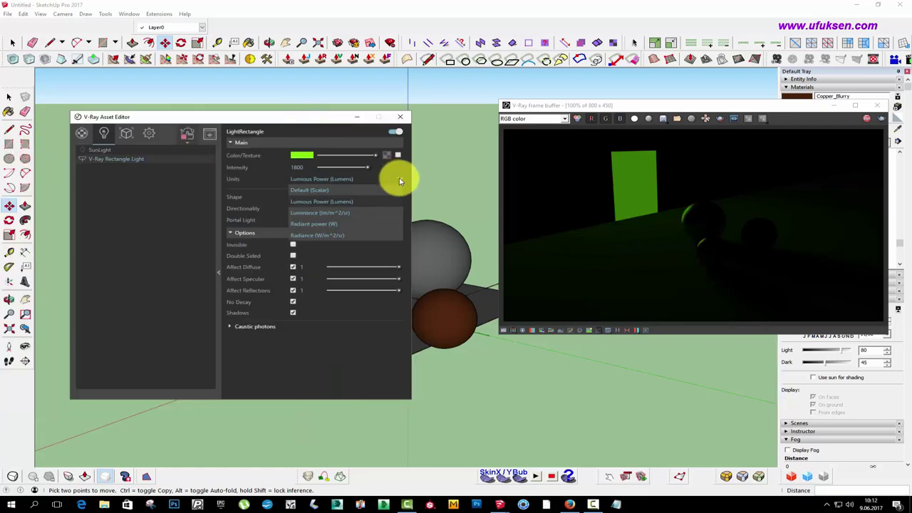
pyautogui.click(333, 212)
pyautogui.moveTo(306, 120); pyautogui.dragTo(291, 202)
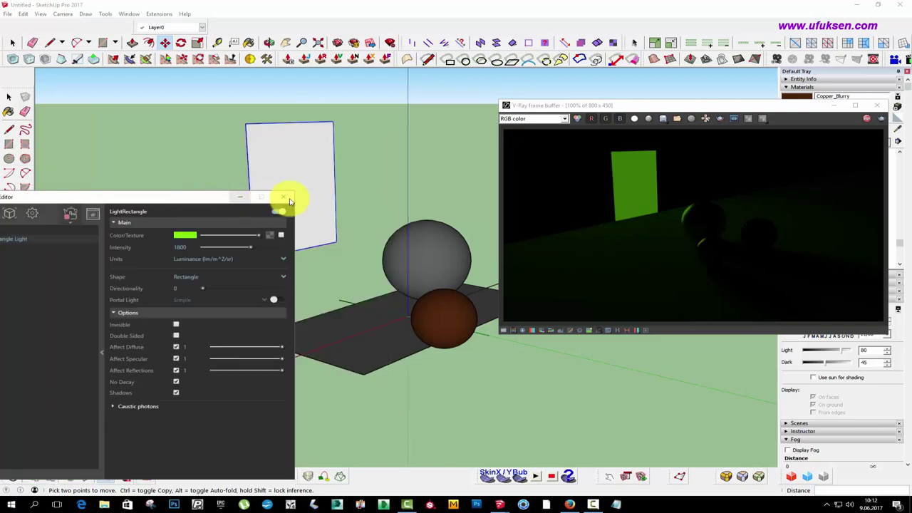
pyautogui.moveTo(36, 202); pyautogui.dragTo(129, 253)
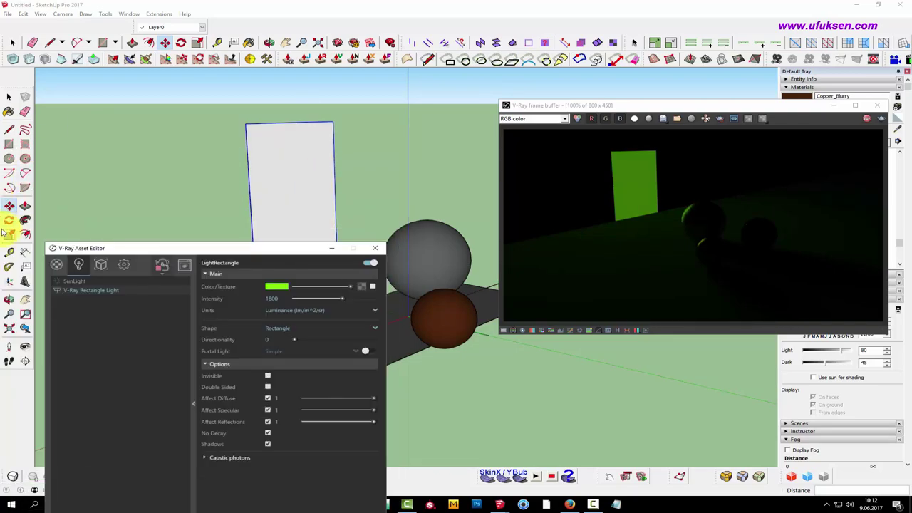
# Enlarge the light rectangle upward and to the right, then return the settings panel
pyautogui.moveTo(301, 146); pyautogui.dragTo(445, 71)
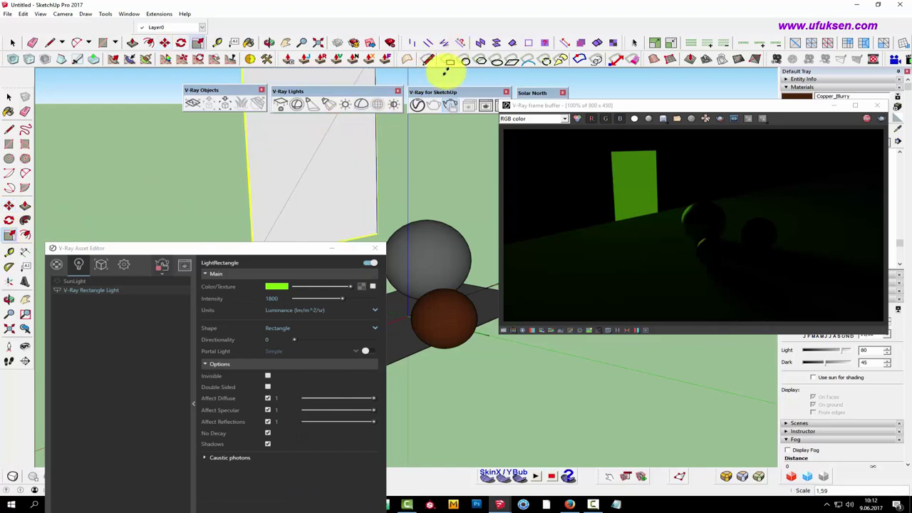
pyautogui.moveTo(446, 71)
pyautogui.mouseDown()
pyautogui.moveTo(340, 233)
pyautogui.moveTo(261, 212)
pyautogui.mouseUp()
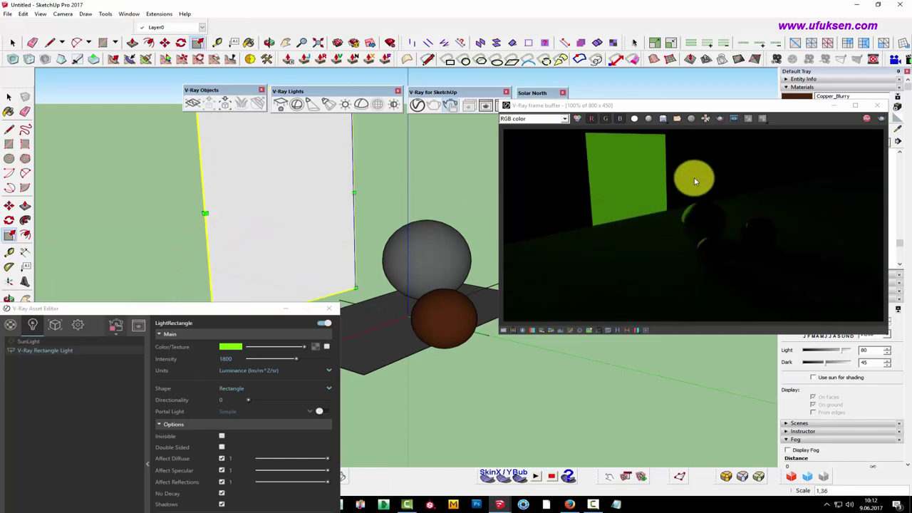
pyautogui.moveTo(255, 308)
pyautogui.mouseDown()
pyautogui.moveTo(392, 117)
pyautogui.moveTo(380, 91)
pyautogui.mouseUp()
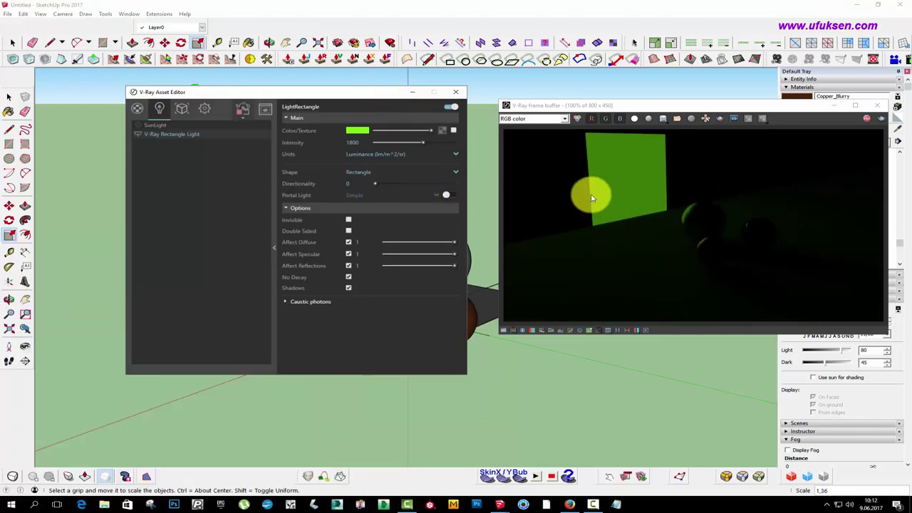
# Switch the light units to Radiant power (W) and set the intensity to 500
pyautogui.doubleClick(353, 144)
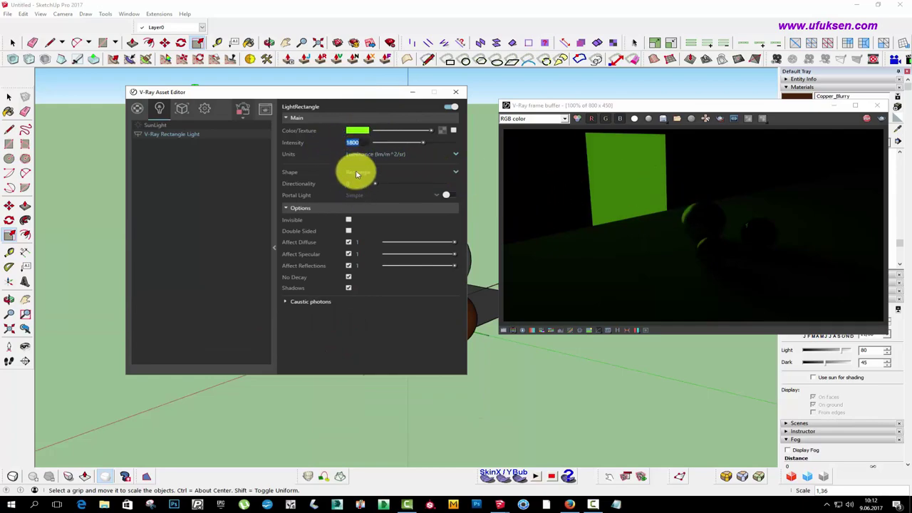
pyautogui.click(457, 158)
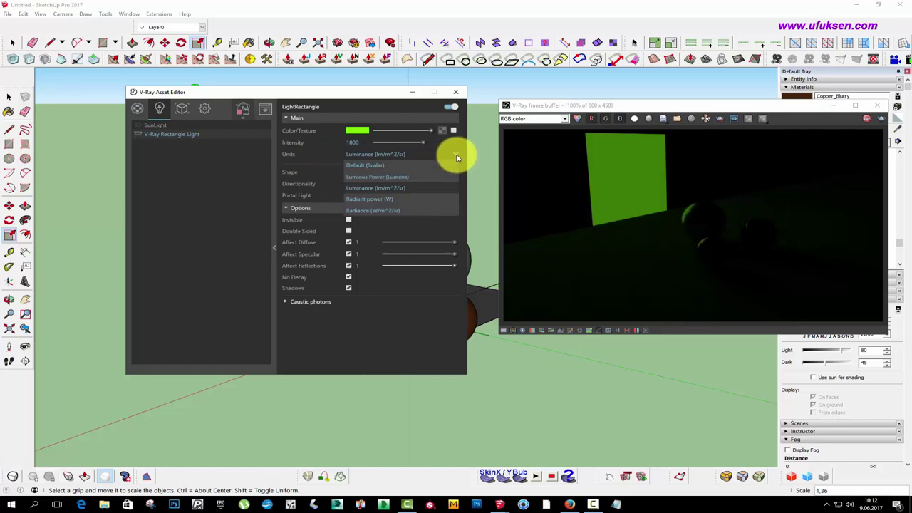
pyautogui.click(357, 199)
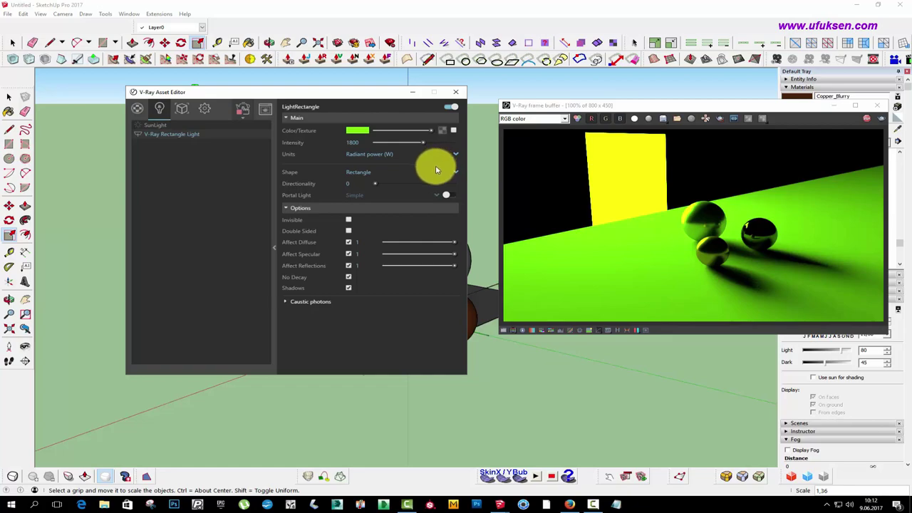
pyautogui.doubleClick(352, 142)
pyautogui.write('2')
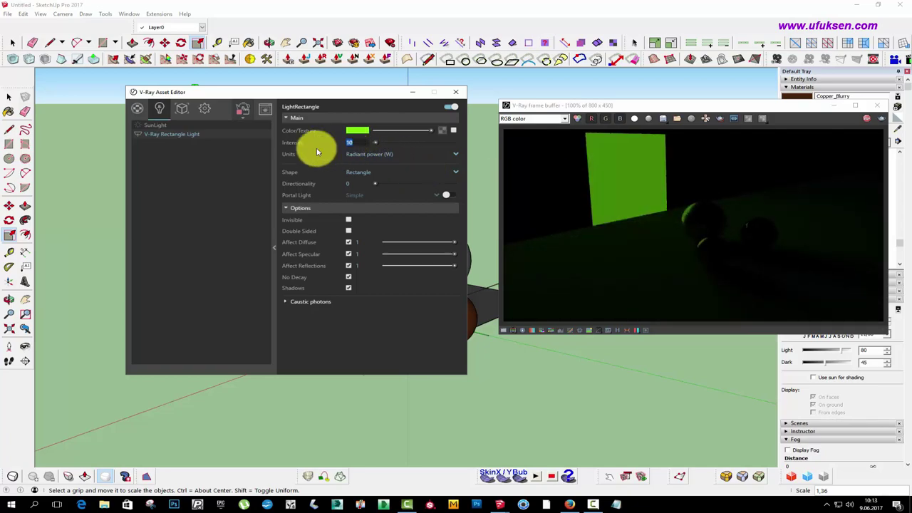
pyautogui.write('00')
pyautogui.press('Return')
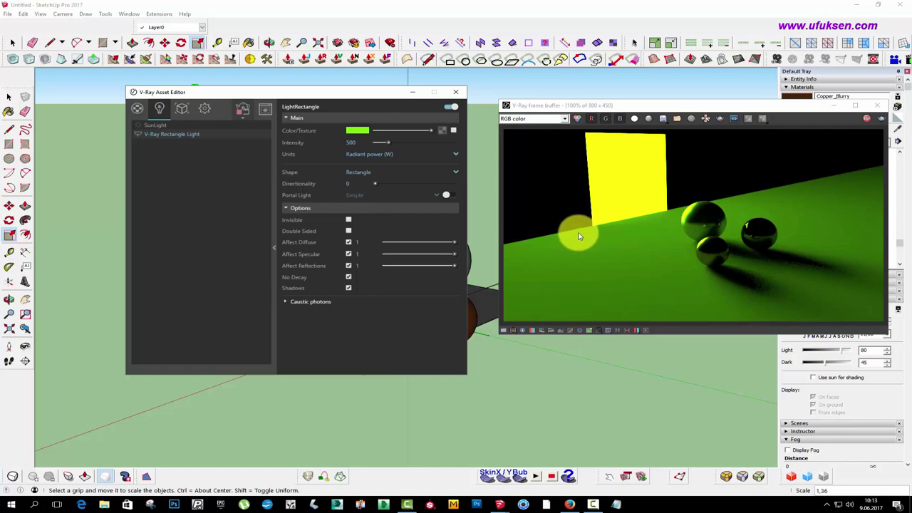
# Switch the light units to Radiance (W/m^2/sr) with intensity 500
pyautogui.click(456, 153)
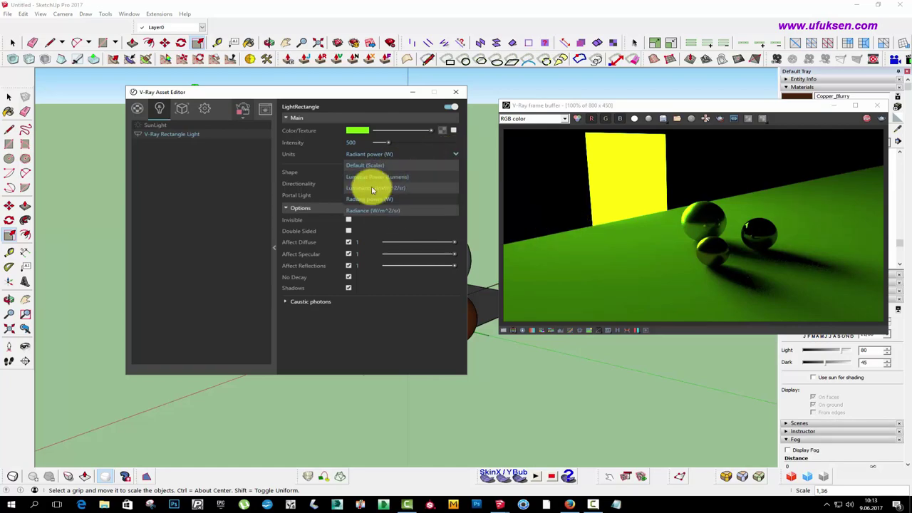
pyautogui.click(371, 210)
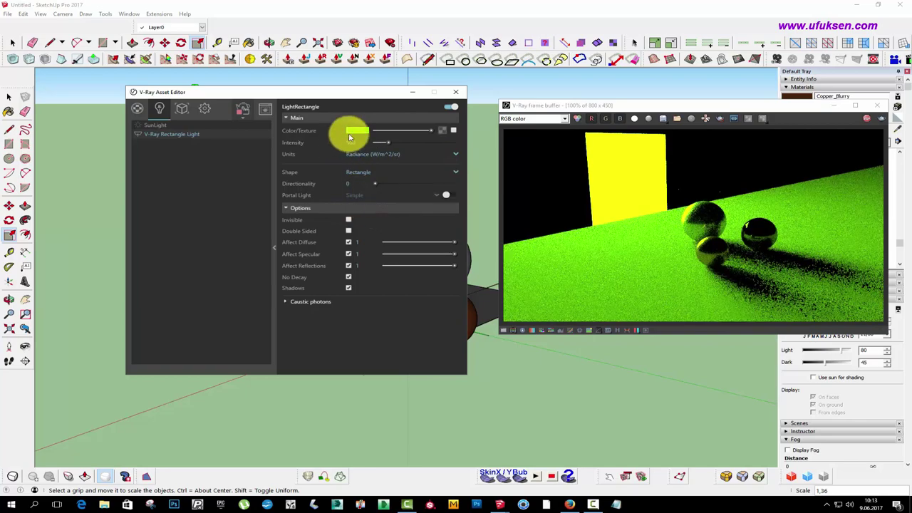
pyautogui.write('500')
pyautogui.press('Return')
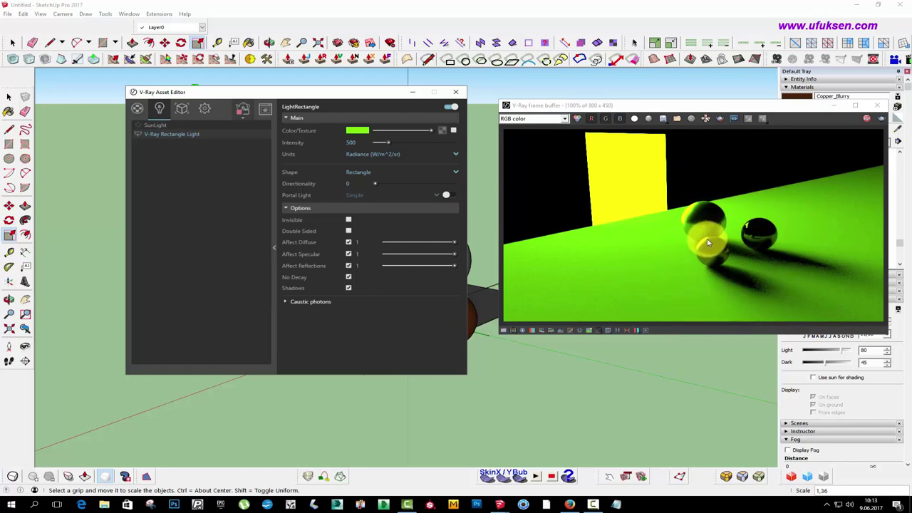
# Try Radiant power (W), then Luminous Power (Lumens), and settle on Default (Scalar) units
pyautogui.click(455, 154)
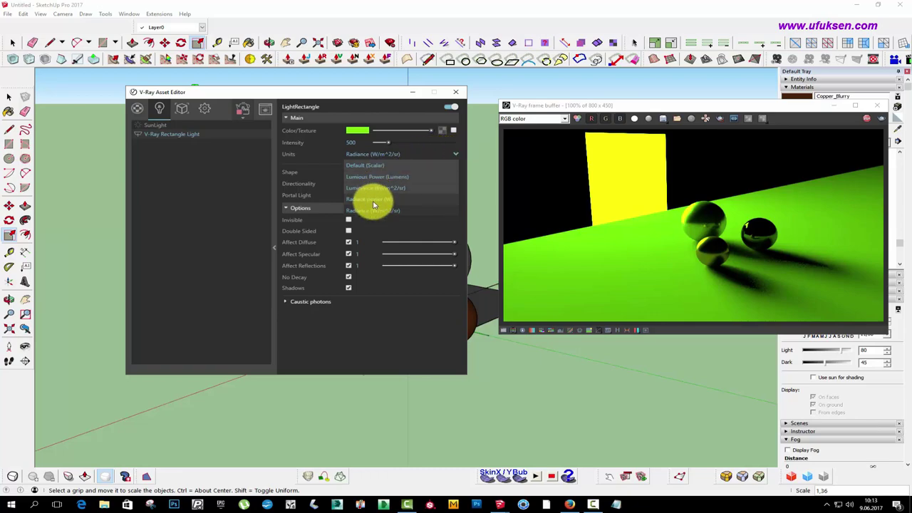
pyautogui.click(373, 199)
pyautogui.click(449, 155)
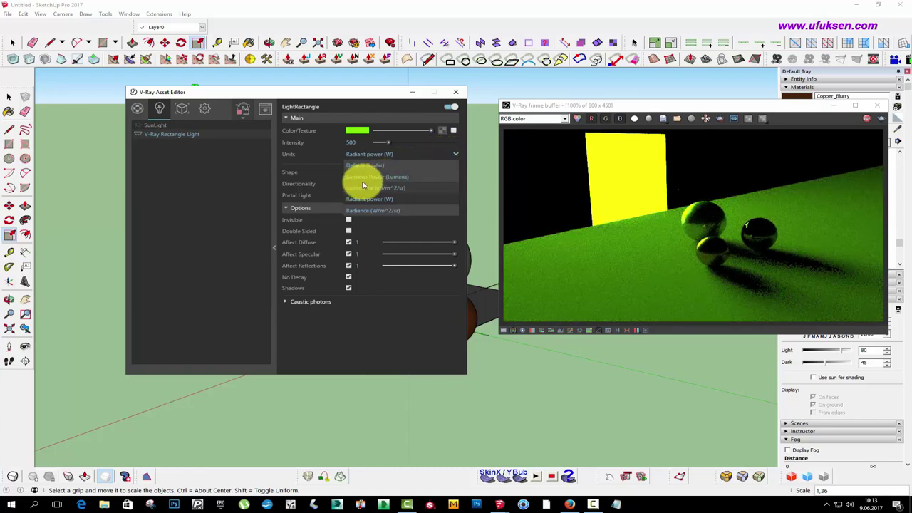
pyautogui.click(380, 177)
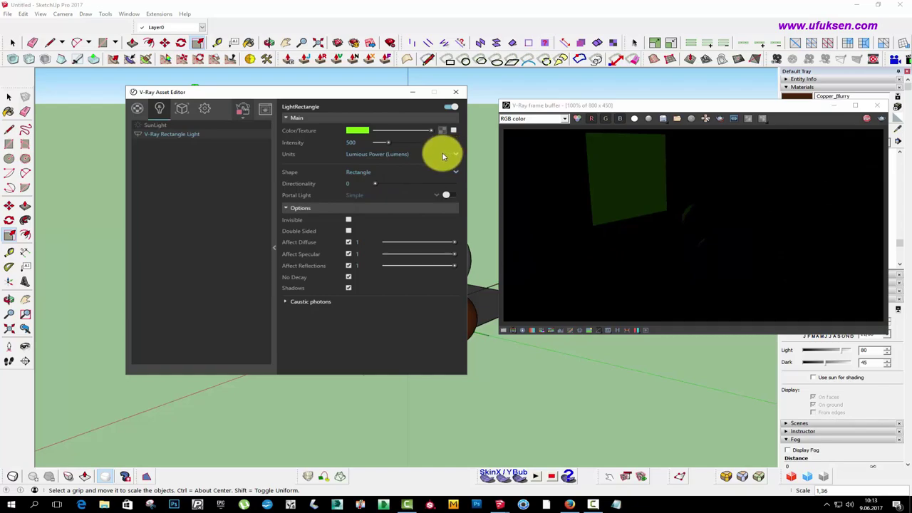
pyautogui.click(457, 151)
pyautogui.click(377, 163)
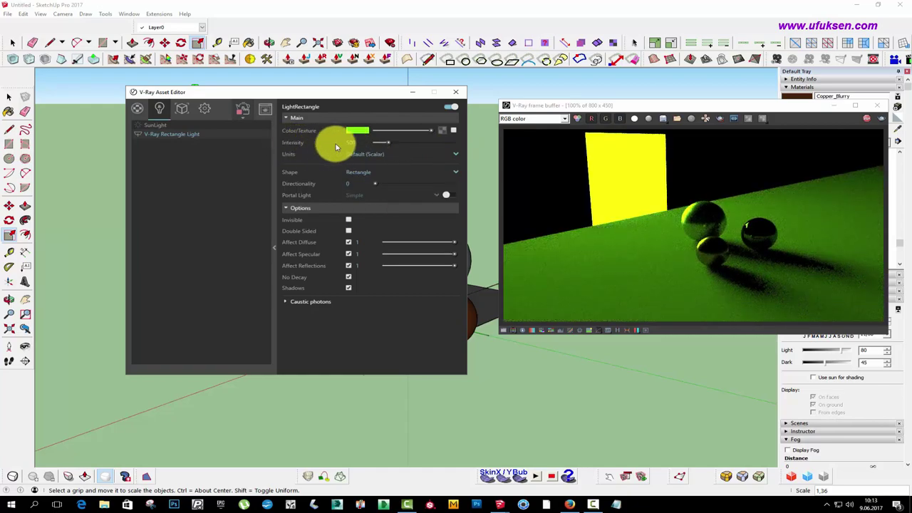
# Set the rectangle light's intensity to 1000 in Default (Scalar) units
pyautogui.doubleClick(336, 145)
pyautogui.press('Return')
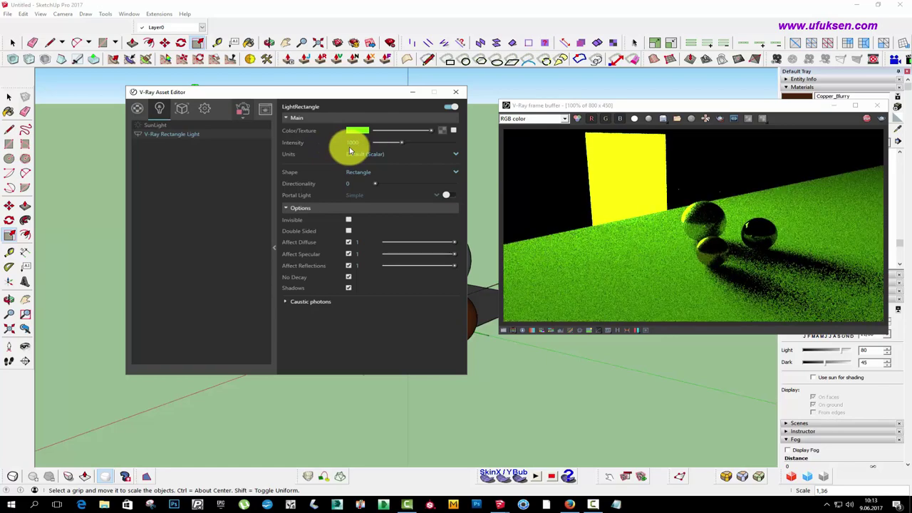